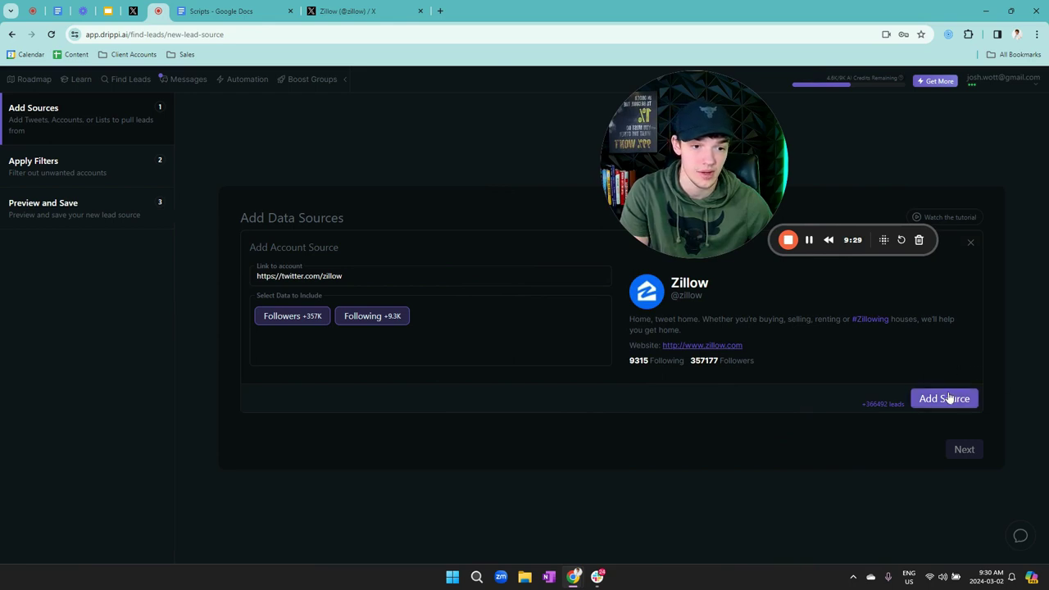
# - Highlight the potential leads estimate shown for the Zillow account source
pyautogui.moveTo(722, 199); pyautogui.dragTo(127, 498)
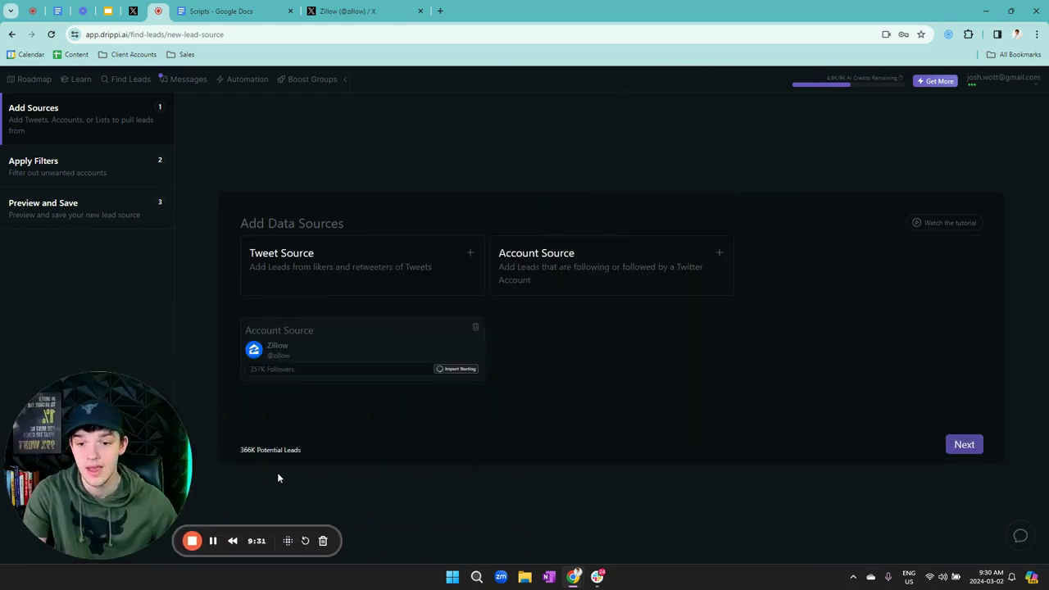
pyautogui.moveTo(288, 449); pyautogui.dragTo(235, 466)
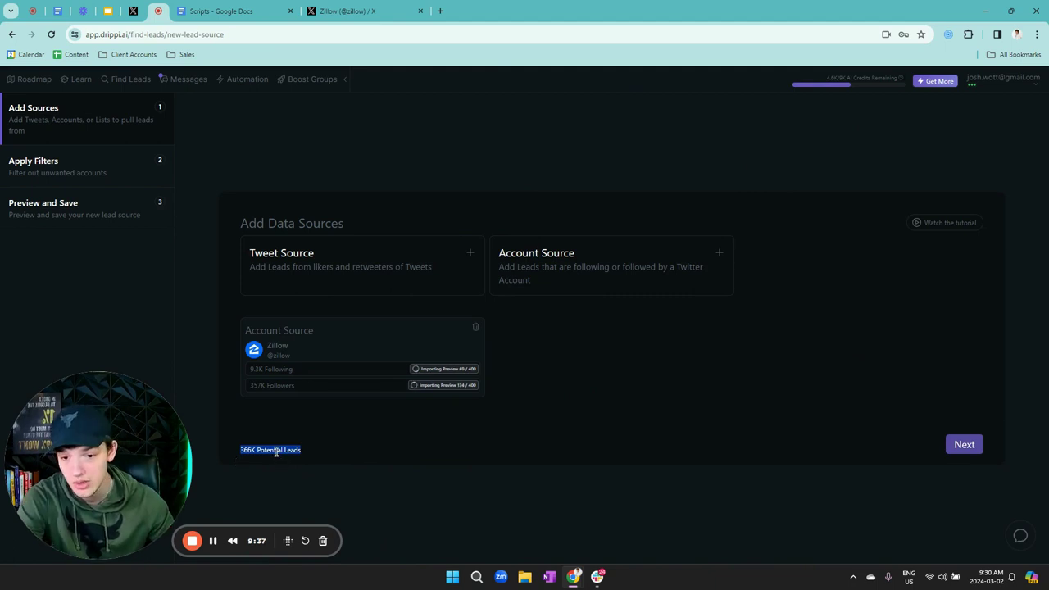
pyautogui.click(276, 489)
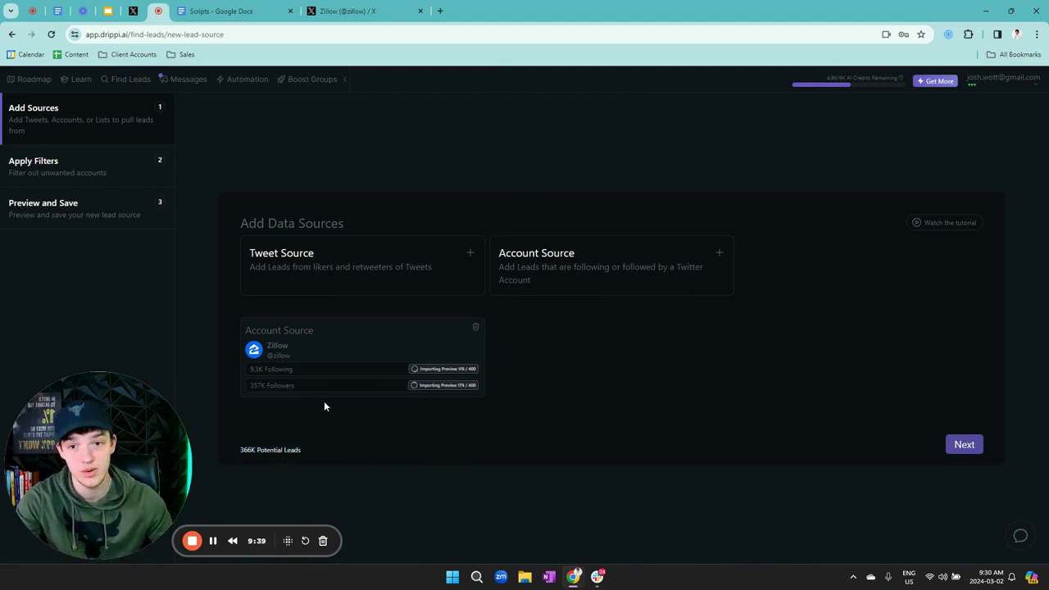
pyautogui.moveTo(236, 449); pyautogui.dragTo(372, 464)
pyautogui.click(341, 463)
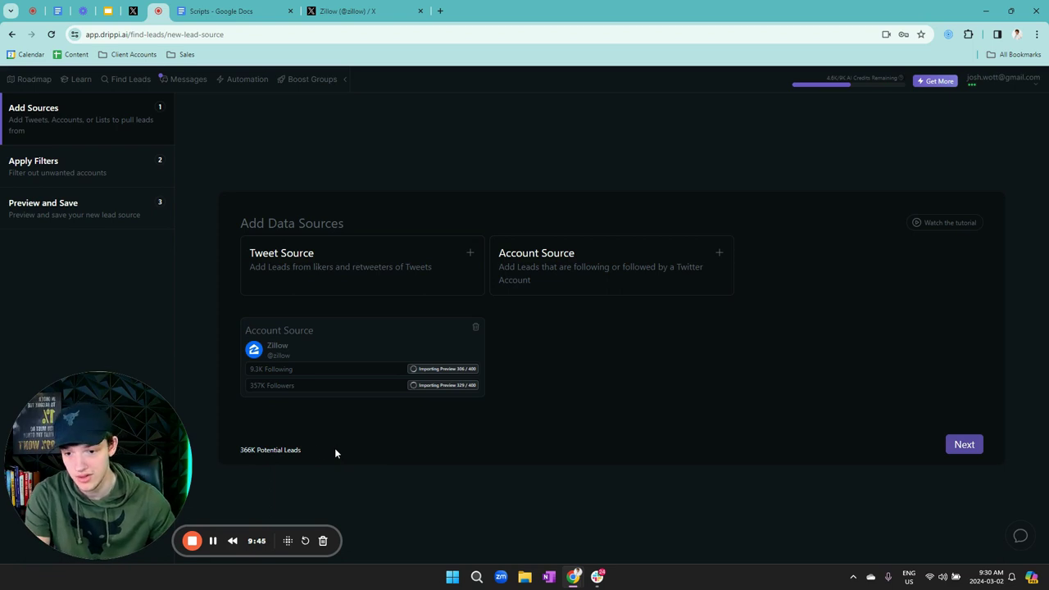
pyautogui.moveTo(301, 452); pyautogui.dragTo(234, 457)
pyautogui.click(245, 469)
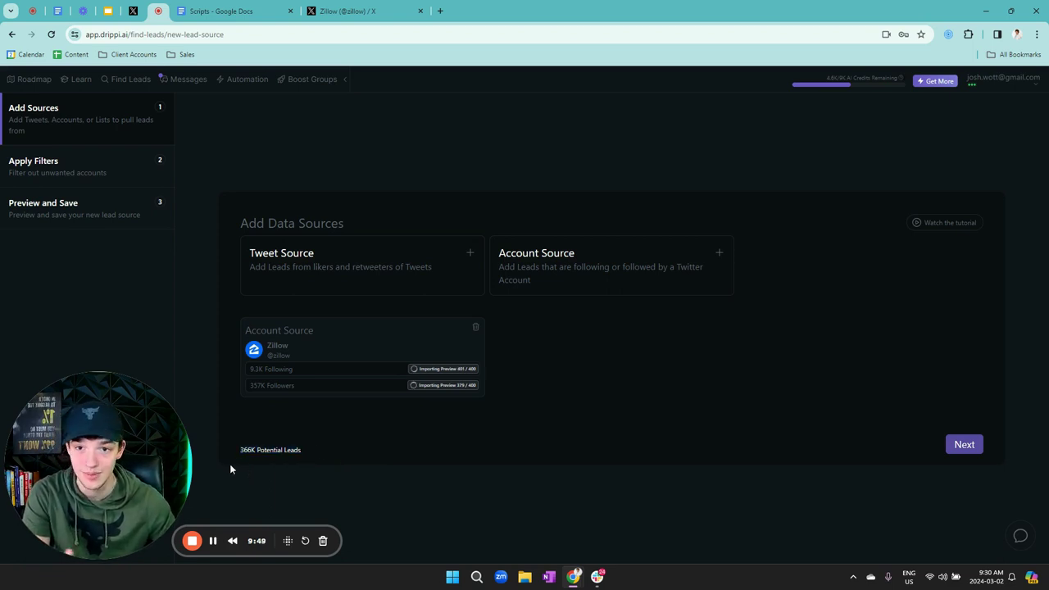
# - Switch to X, search for "remax", and open the official RE/MAX profile to get its address
pyautogui.click(352, 11)
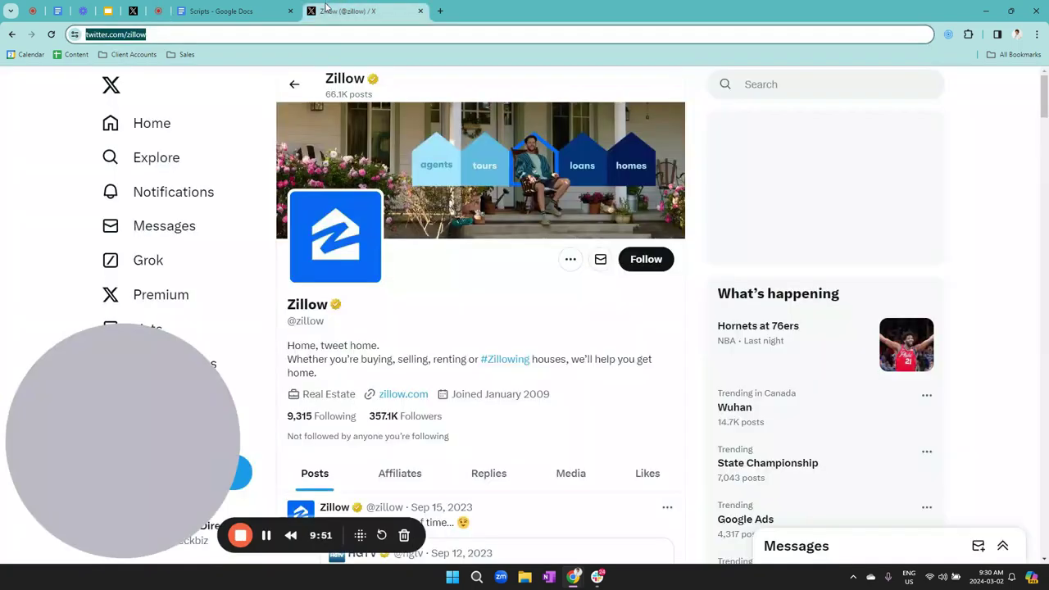
pyautogui.click(156, 157)
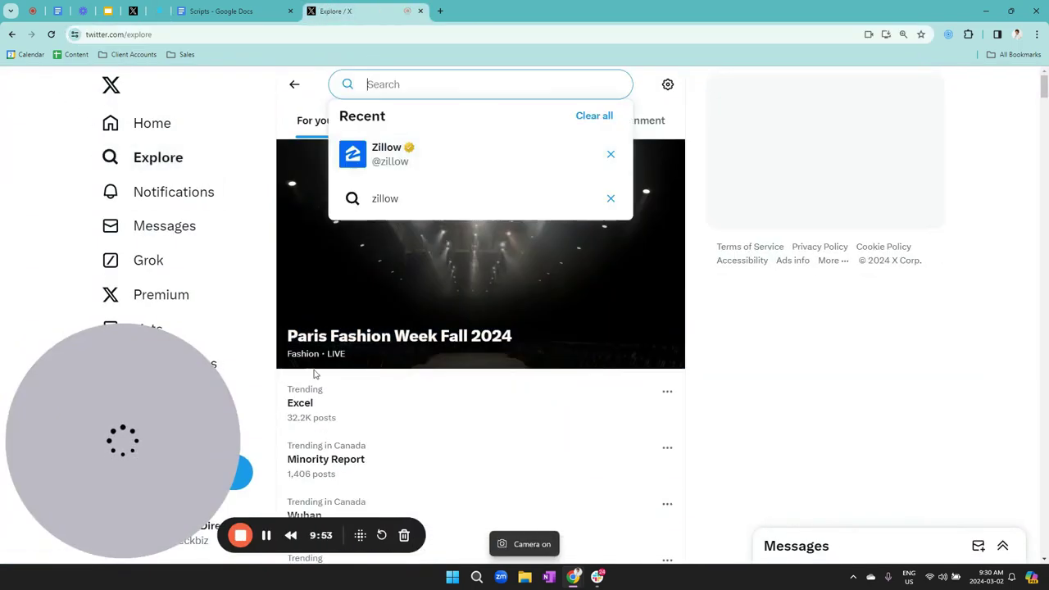
pyautogui.write('remo')
pyautogui.press('BackSpace')
pyautogui.write('ax')
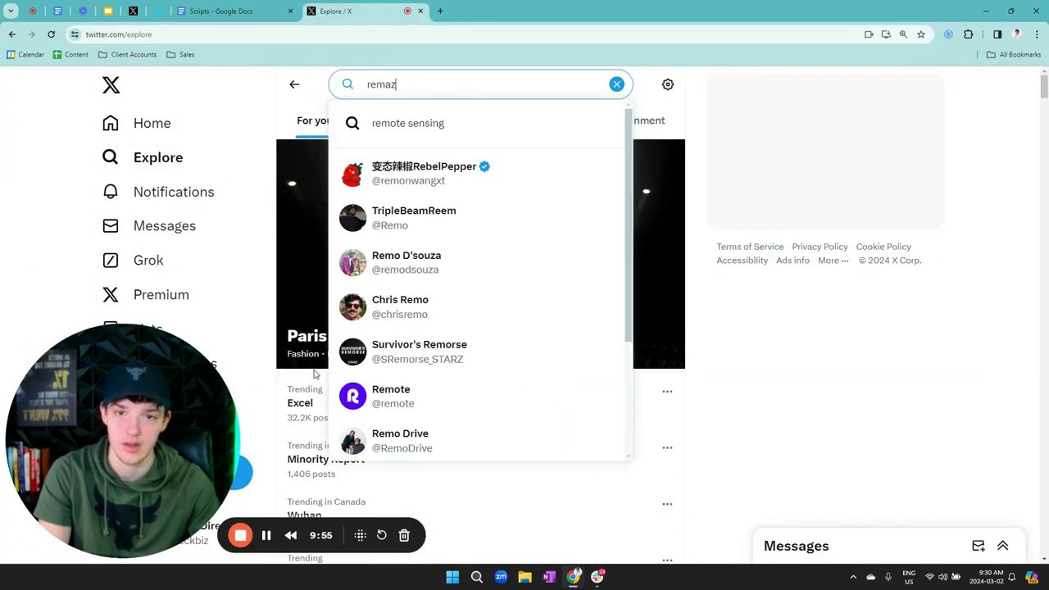
pyautogui.press('Return')
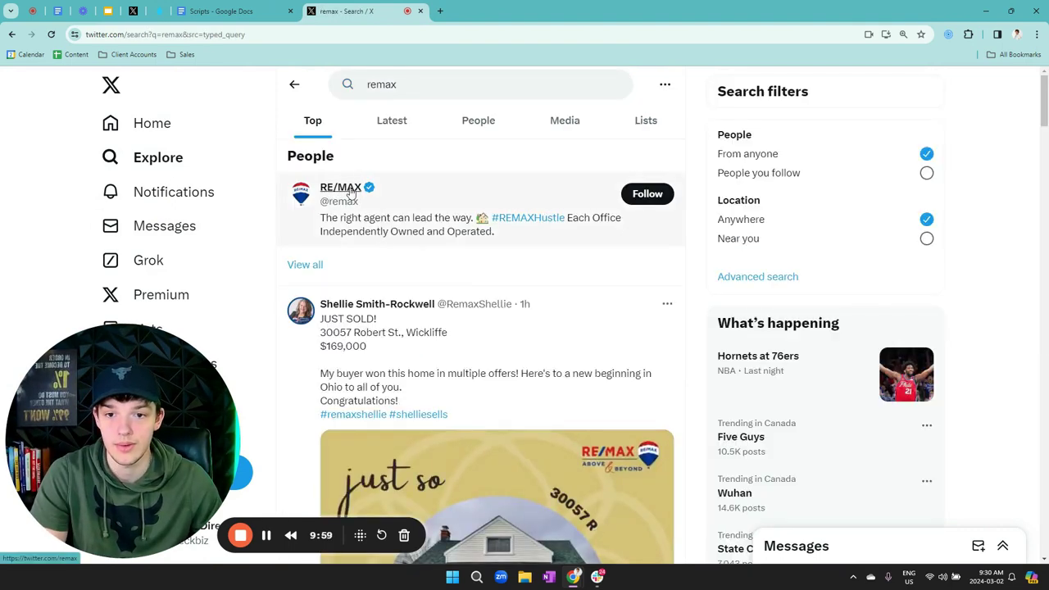
pyautogui.click(351, 192)
pyautogui.hotkey('ctrl', 'l')
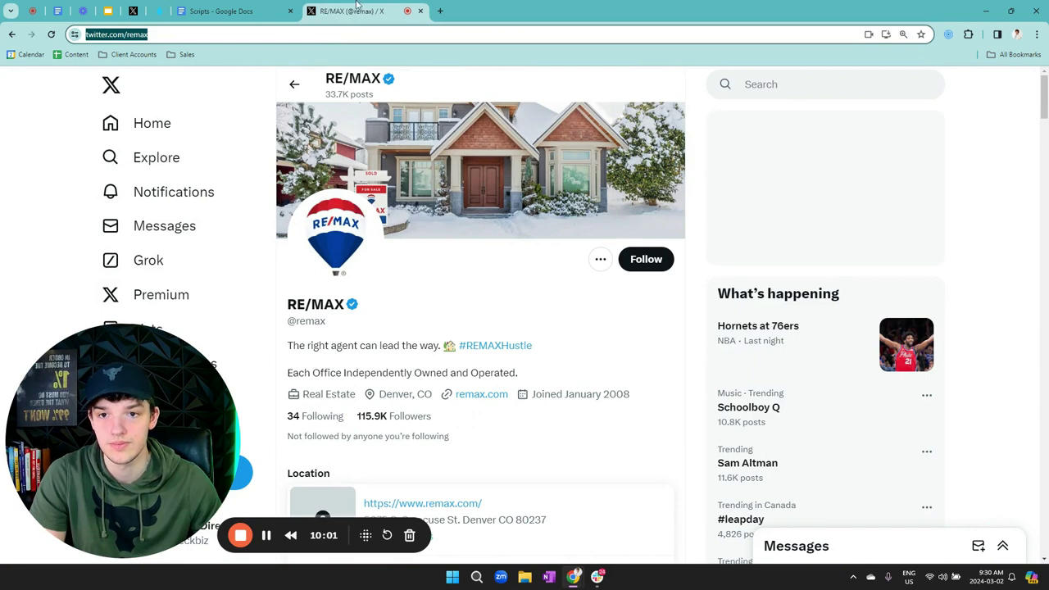
pyautogui.click(220, 10)
pyautogui.click(161, 11)
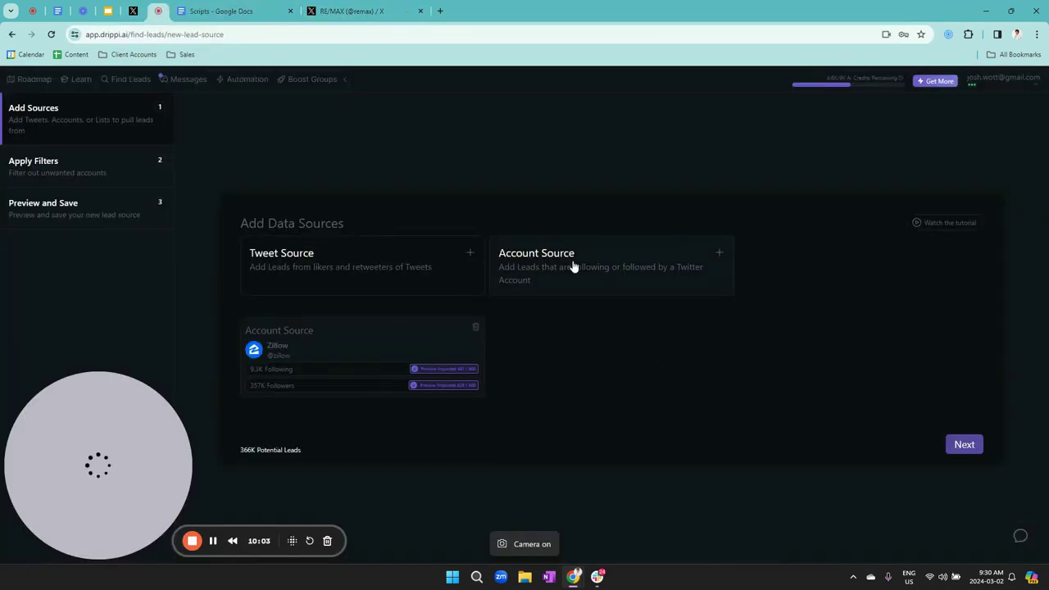
pyautogui.click(317, 280)
pyautogui.click(970, 243)
pyautogui.click(573, 258)
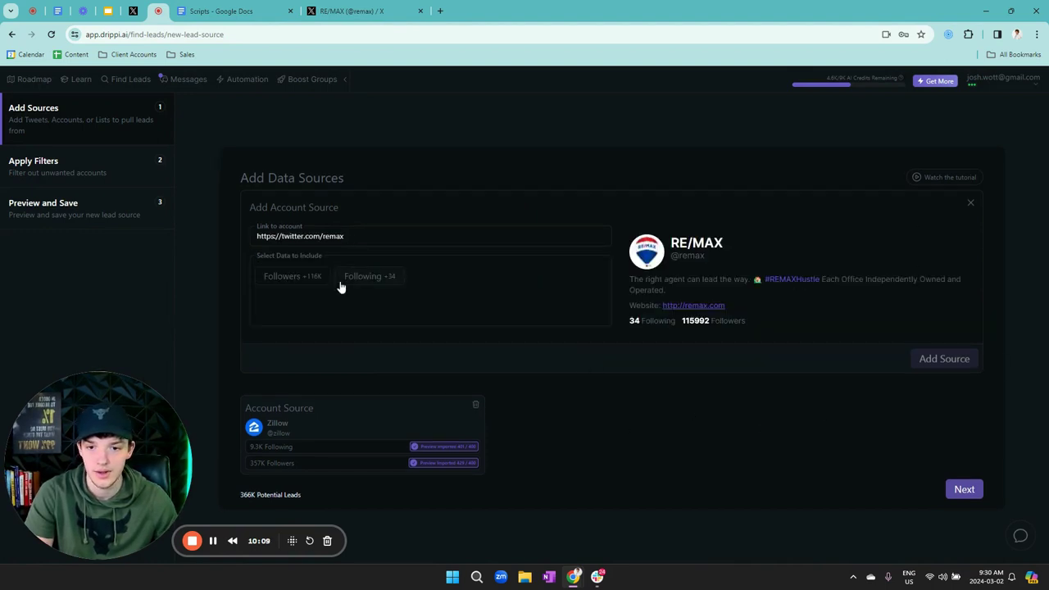
pyautogui.click(364, 279)
pyautogui.click(294, 280)
pyautogui.click(967, 361)
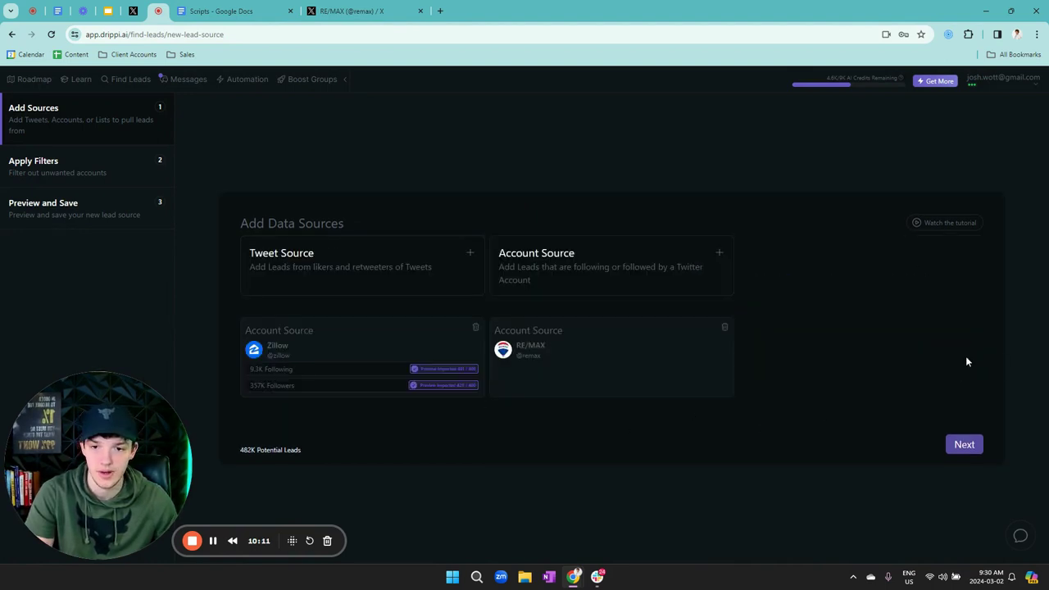
# - Search Google for "real esate guru on twitter" in a new tab
pyautogui.click(385, 11)
pyautogui.hotkey('ctrl', 't')
pyautogui.click(418, 10)
pyautogui.click(425, 11)
pyautogui.click(259, 34)
pyautogui.write('real esat')
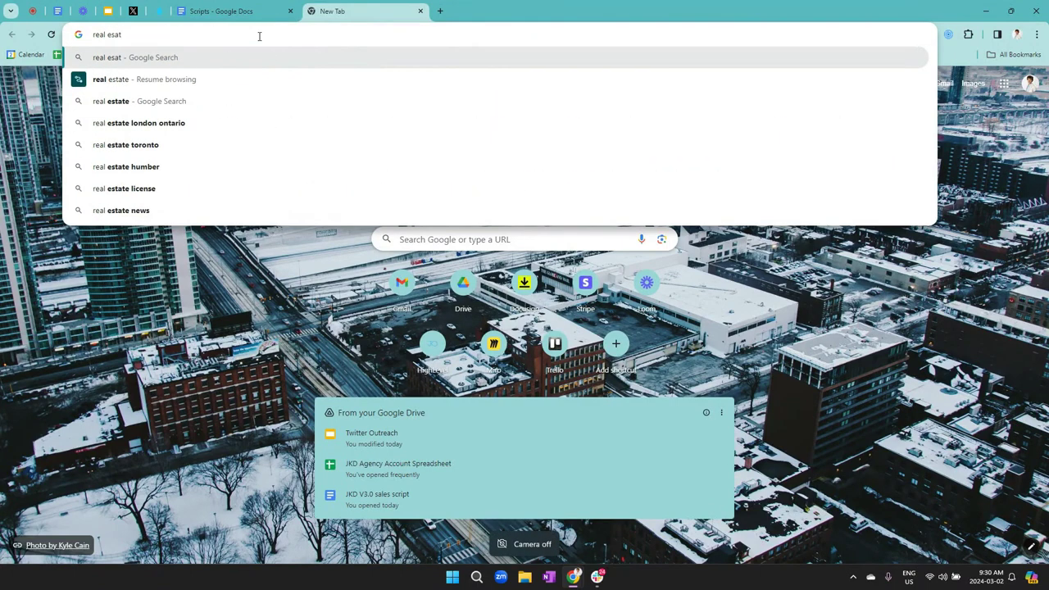
pyautogui.write('t')
pyautogui.press('BackSpace')
pyautogui.write('e g')
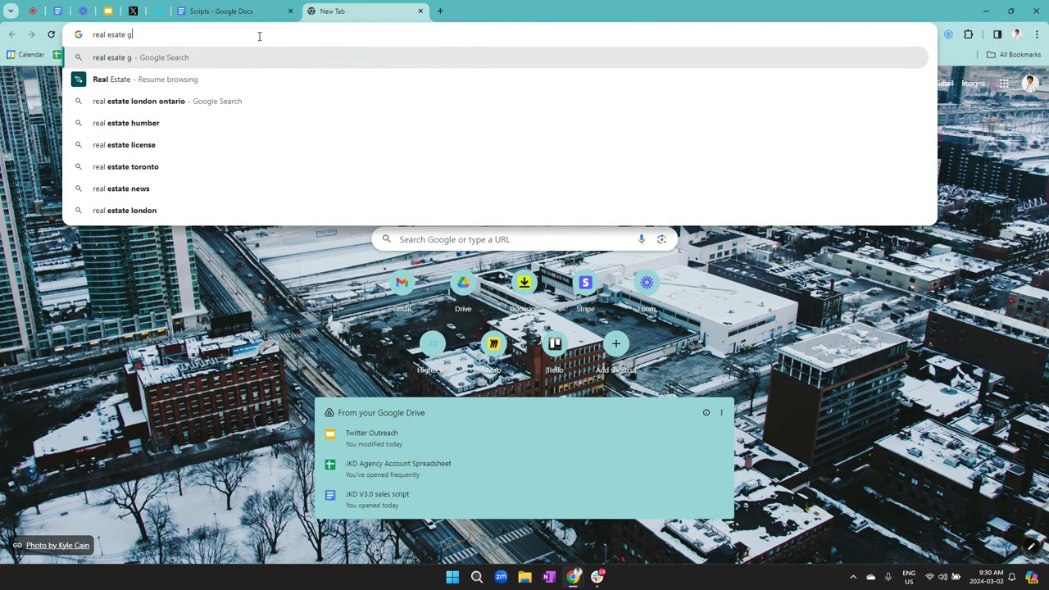
pyautogui.write('uru on')
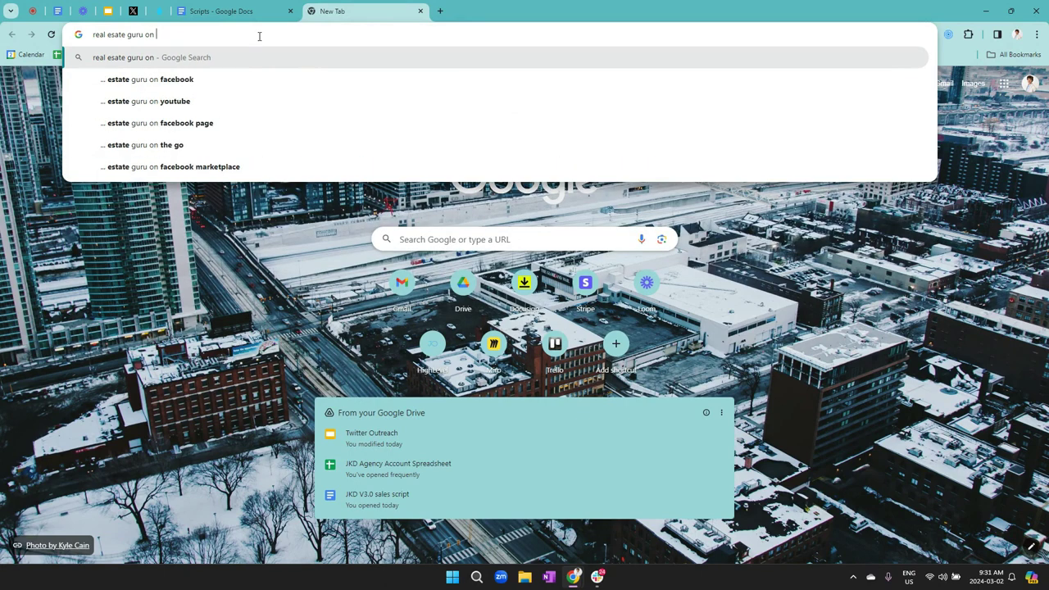
pyautogui.write(' twitter')
pyautogui.press('Return')
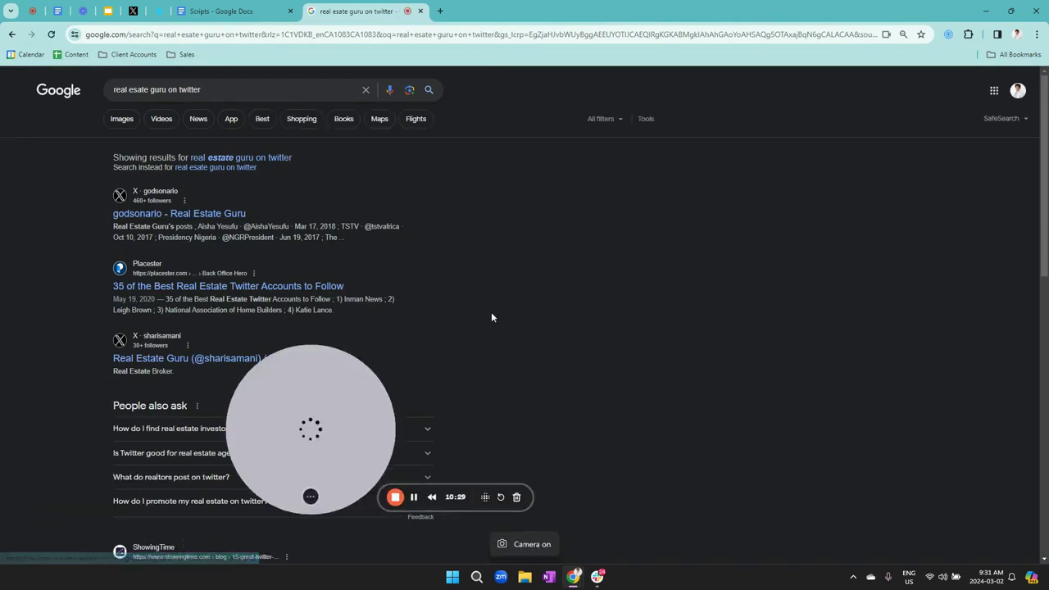
# - Open the real estate guru's X profile with 18.7K+ followers in a separate tab and select its address
pyautogui.scroll(-5, 141, 351)
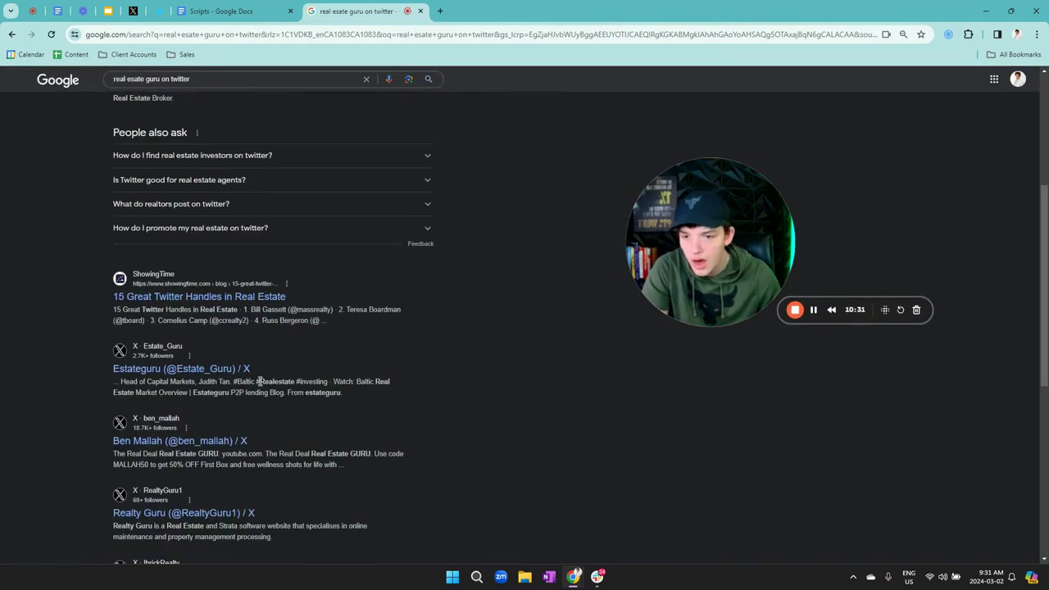
pyautogui.rightClick(188, 443)
pyautogui.click(210, 286)
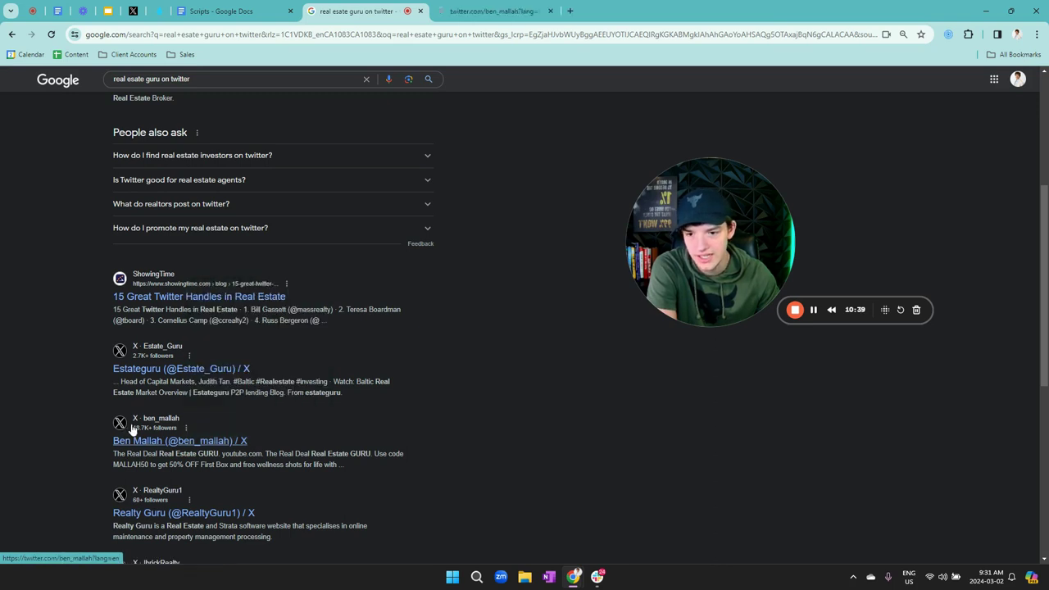
pyautogui.click(492, 10)
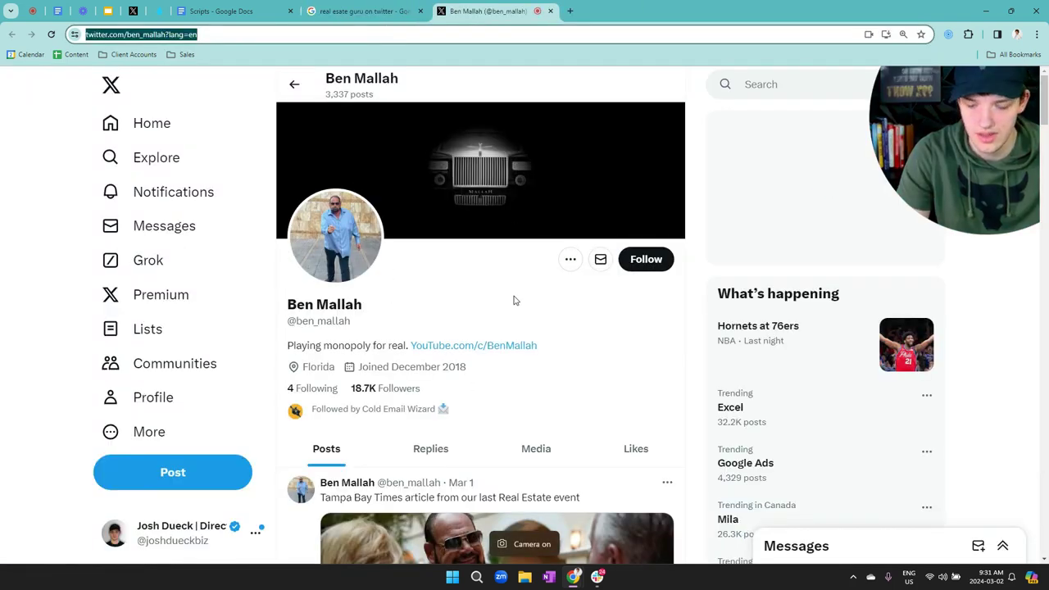
# - Try to add the real estate guru's X profile link as another account source in Drippi
pyautogui.click(159, 11)
pyautogui.moveTo(659, 315); pyautogui.dragTo(801, 364)
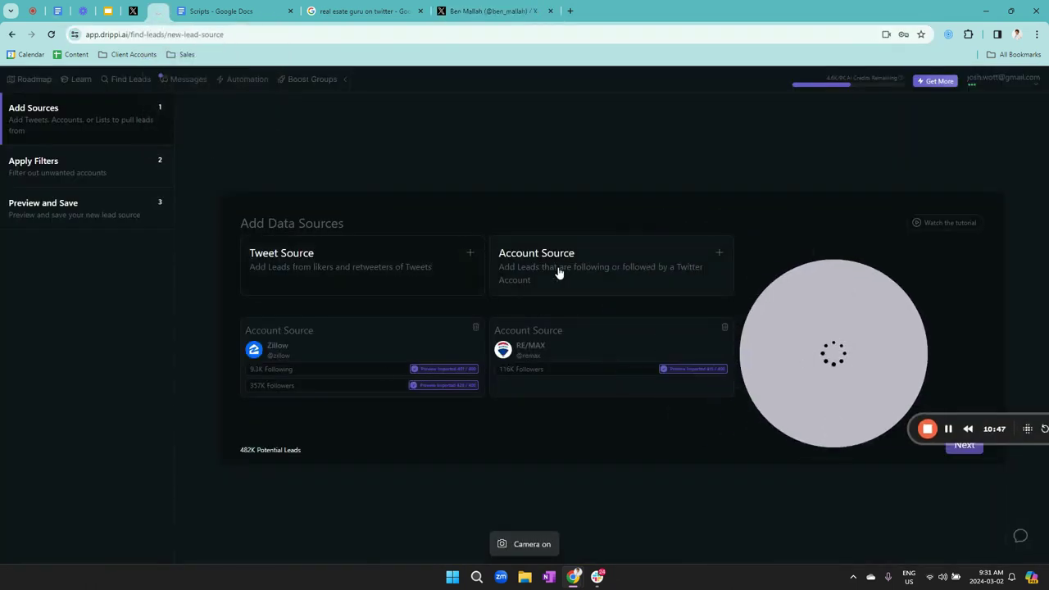
pyautogui.click(536, 262)
pyautogui.click(321, 274)
pyautogui.write('https://twitter.com/ben_mallah?lang=en')
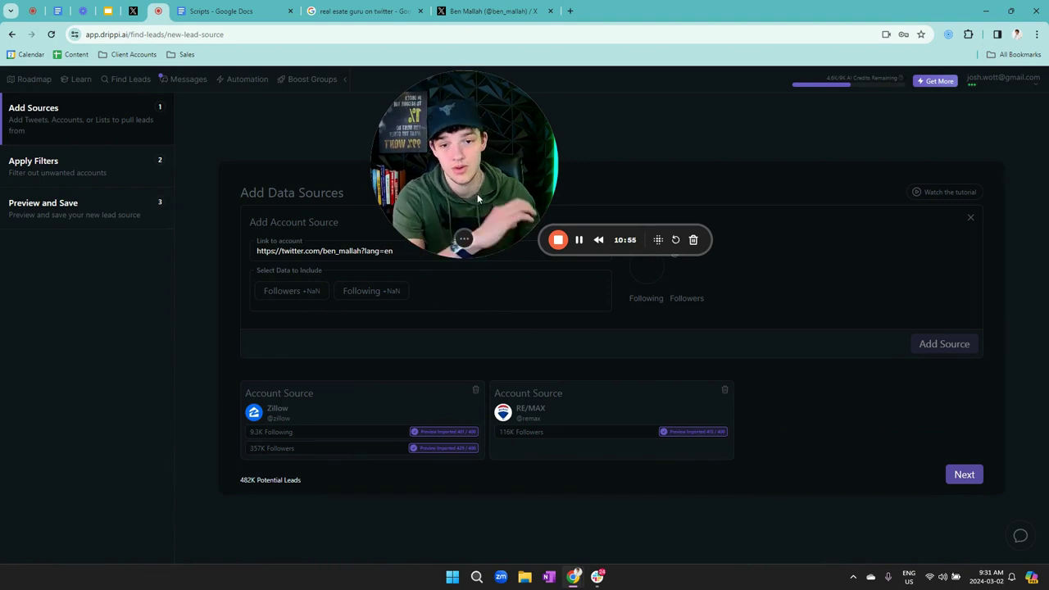
pyautogui.click(968, 216)
# - Highlight the combined potential leads figure for the Zillow and RE/MAX sources
pyautogui.moveTo(481, 180); pyautogui.dragTo(110, 426)
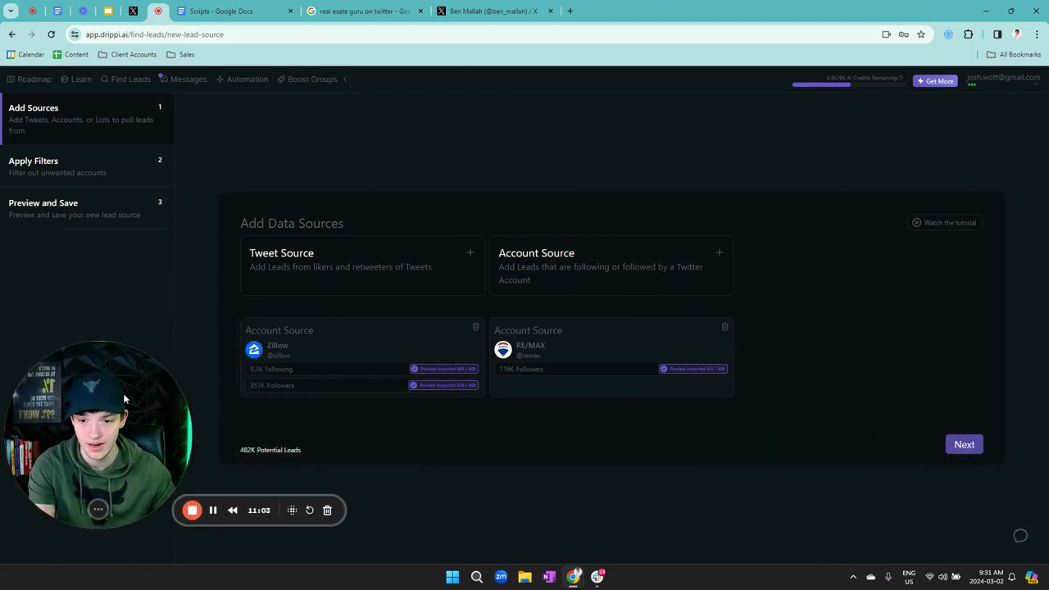
pyautogui.moveTo(251, 473); pyautogui.dragTo(297, 443)
pyautogui.click(316, 467)
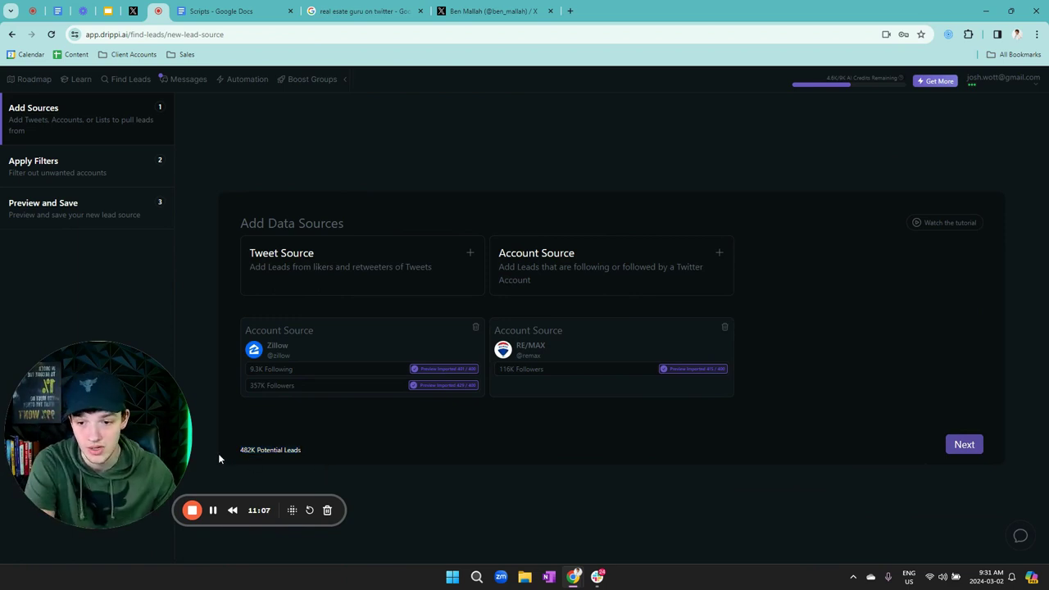
# - Proceed to the filter stage and add a filter for number of followers greater than 50
pyautogui.click(967, 444)
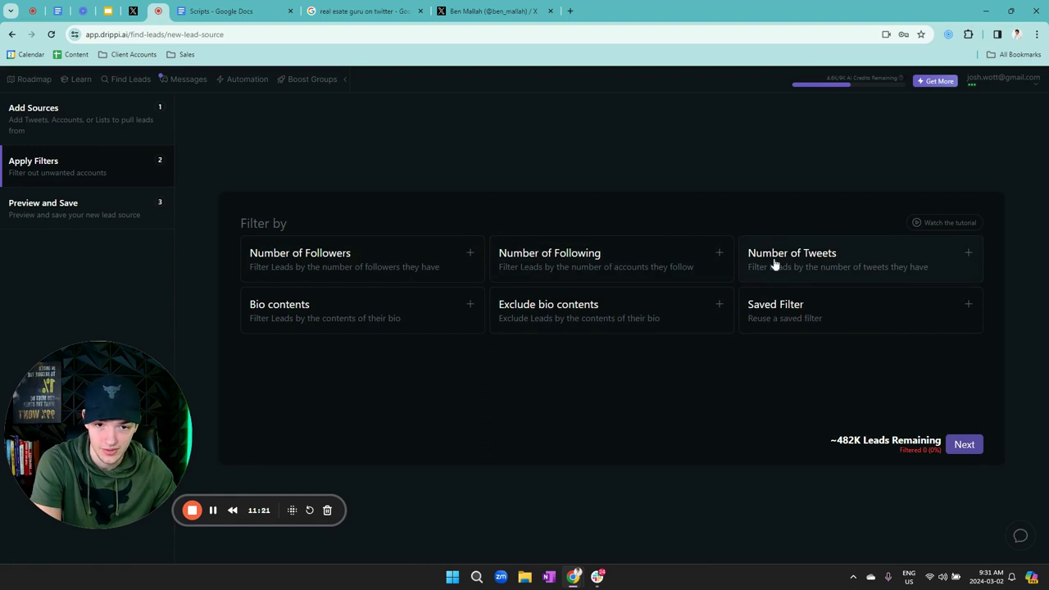
pyautogui.click(370, 271)
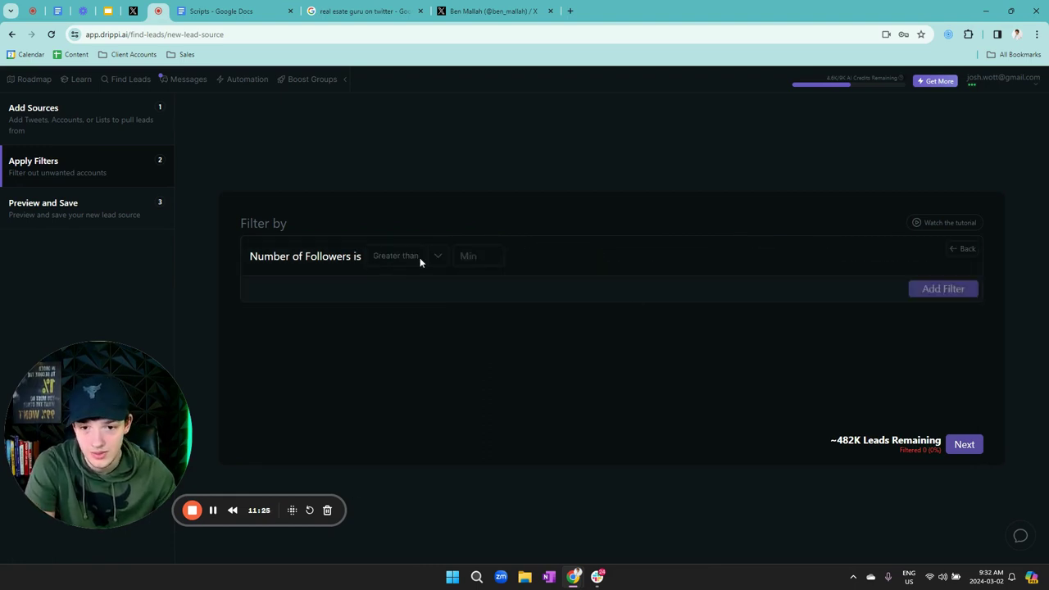
pyautogui.click(482, 255)
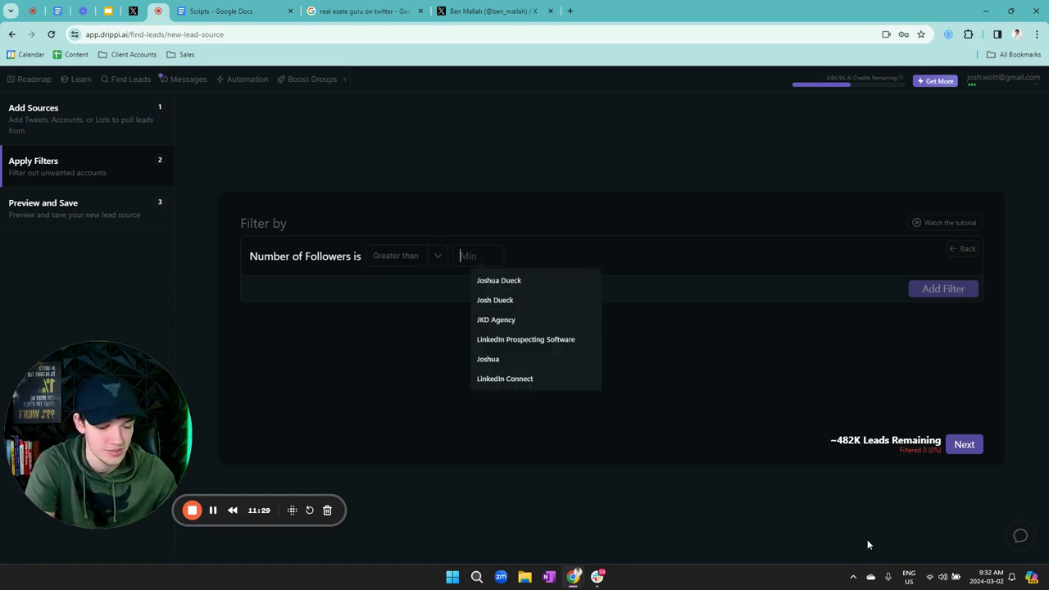
pyautogui.write('50')
pyautogui.click(942, 293)
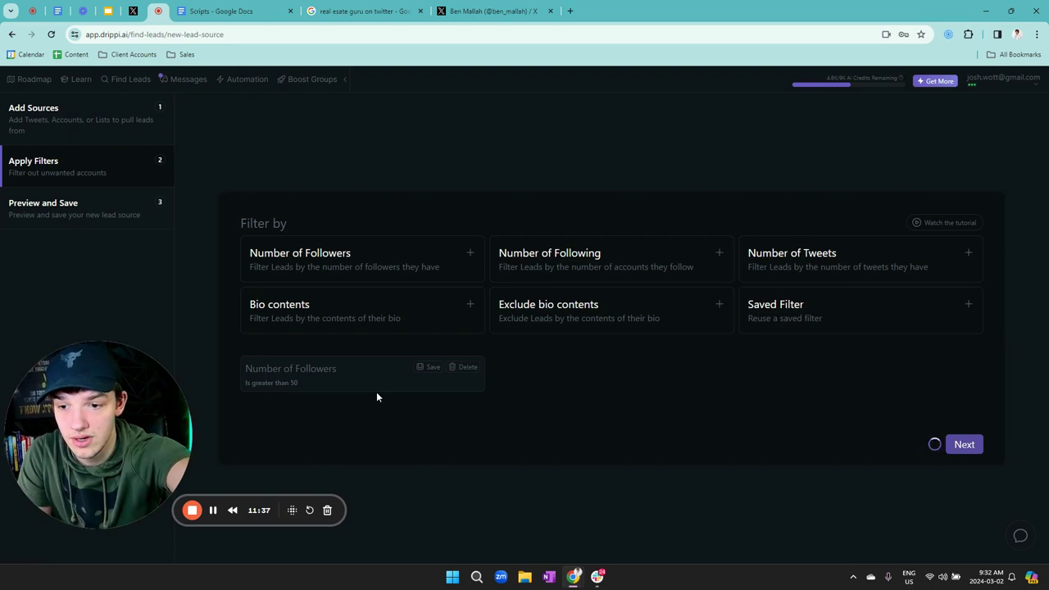
pyautogui.click(586, 263)
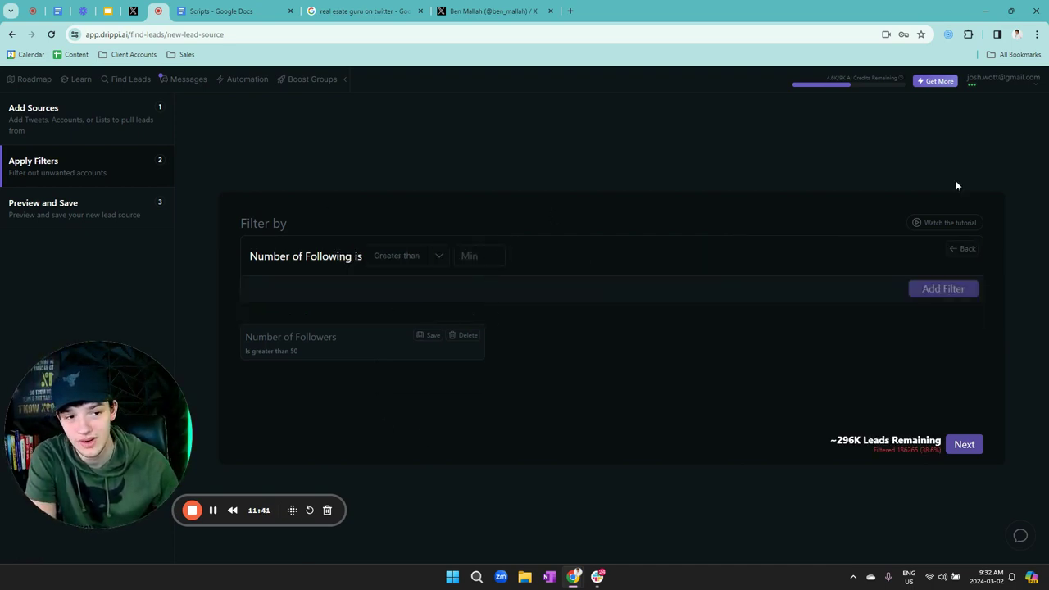
pyautogui.click(470, 256)
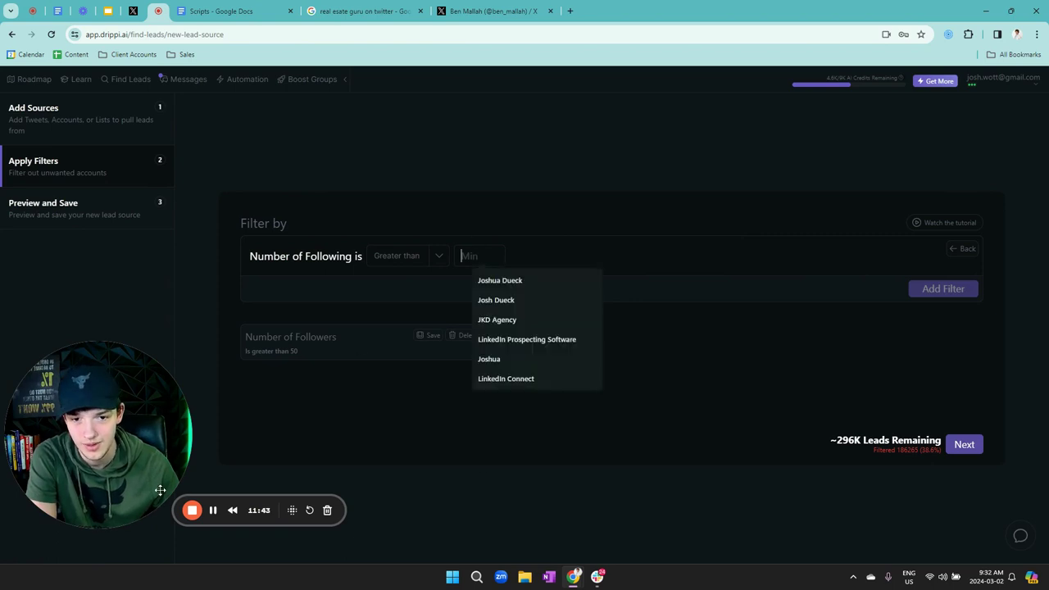
pyautogui.rightClick(922, 382)
pyautogui.click(399, 246)
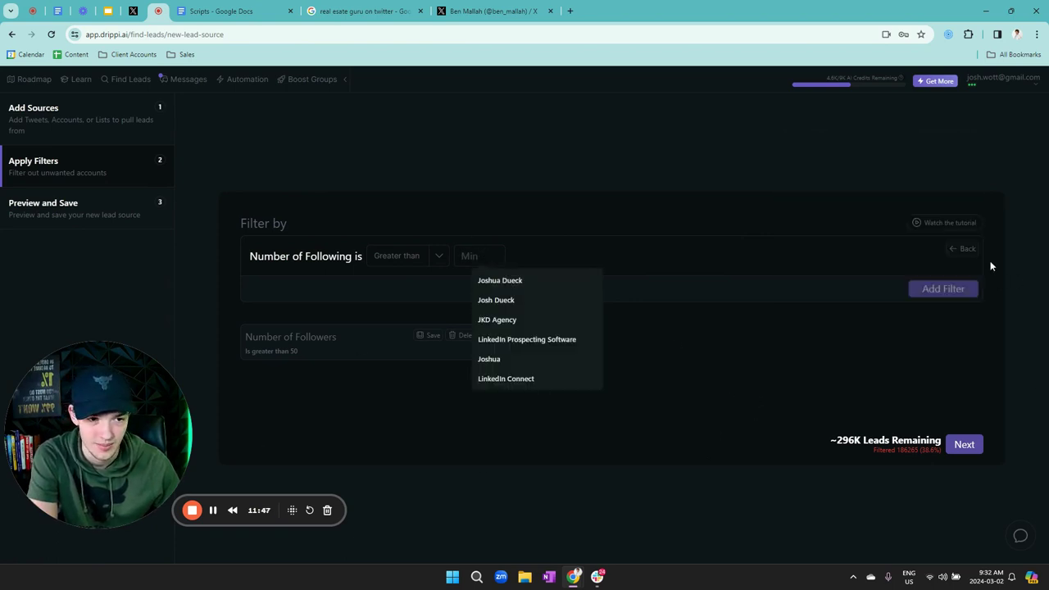
pyautogui.click(963, 249)
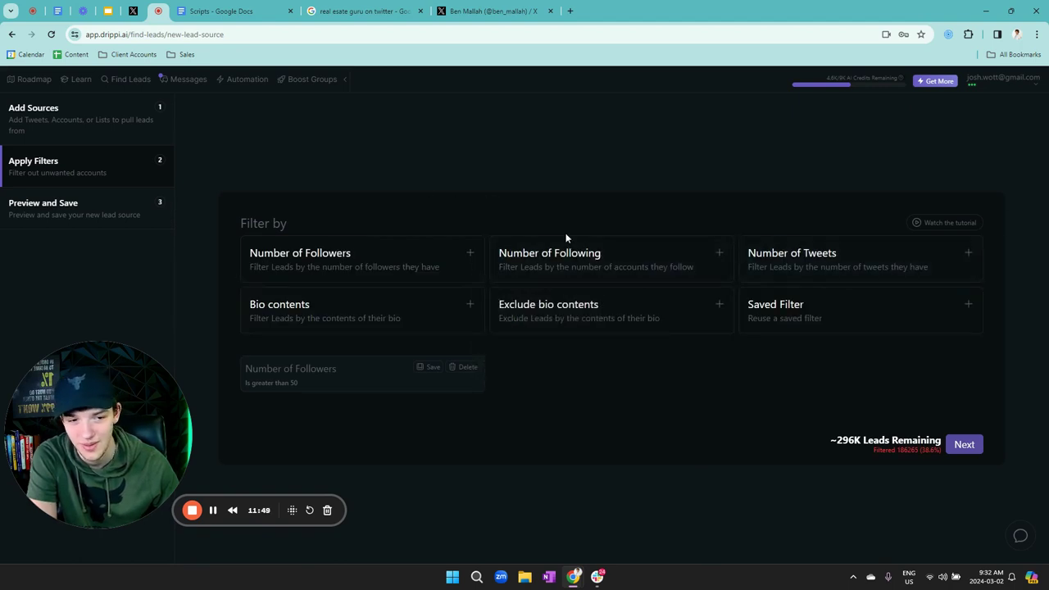
# - Add a filter for number of tweets greater than 5
pyautogui.click(823, 260)
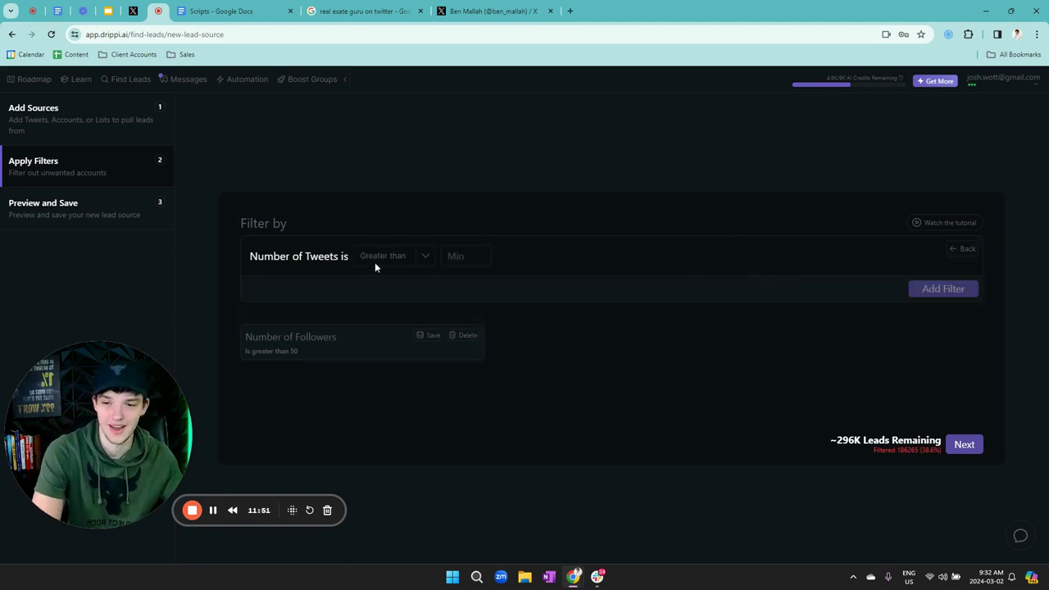
pyautogui.click(464, 252)
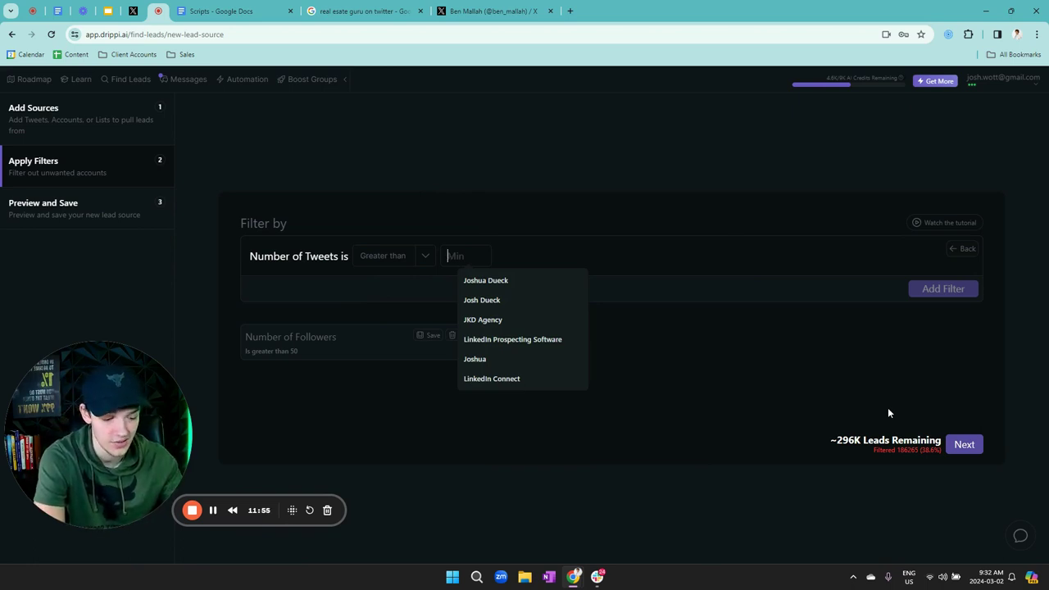
pyautogui.write('5')
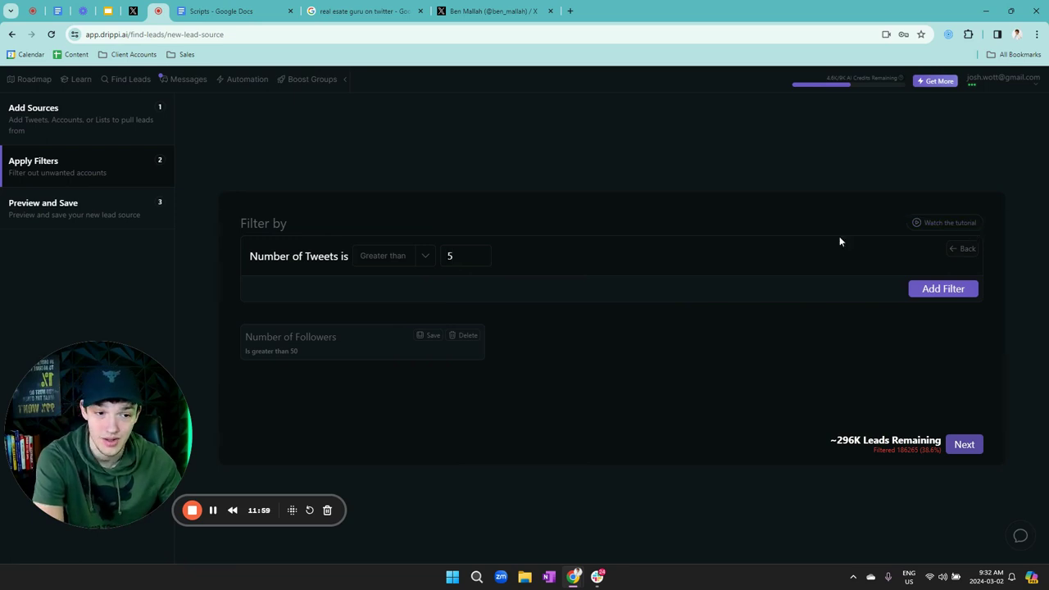
pyautogui.click(940, 292)
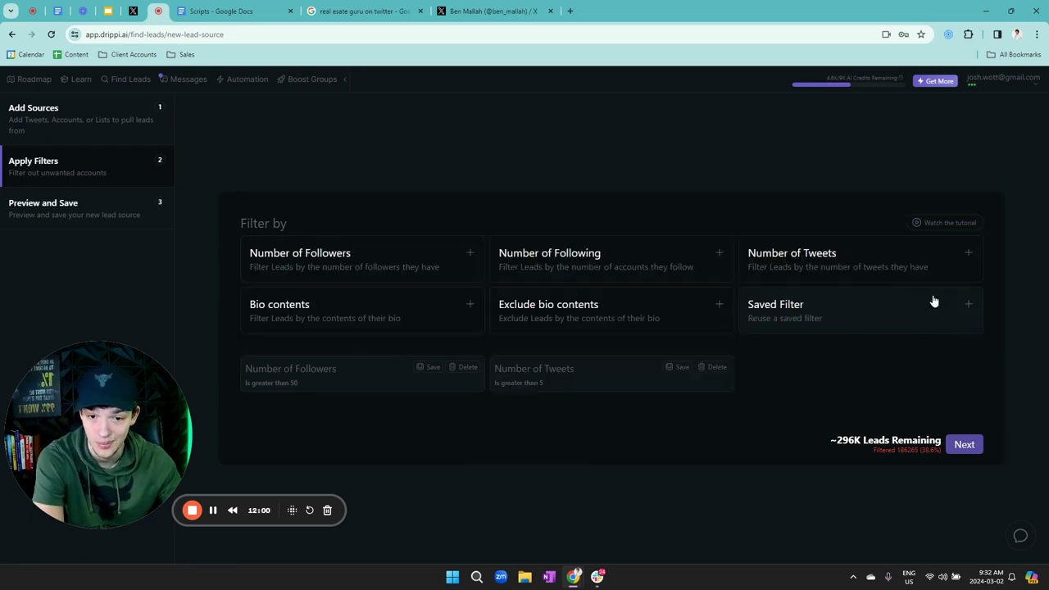
# - Start a bio contents filter with realtor as its first required word
pyautogui.click(377, 316)
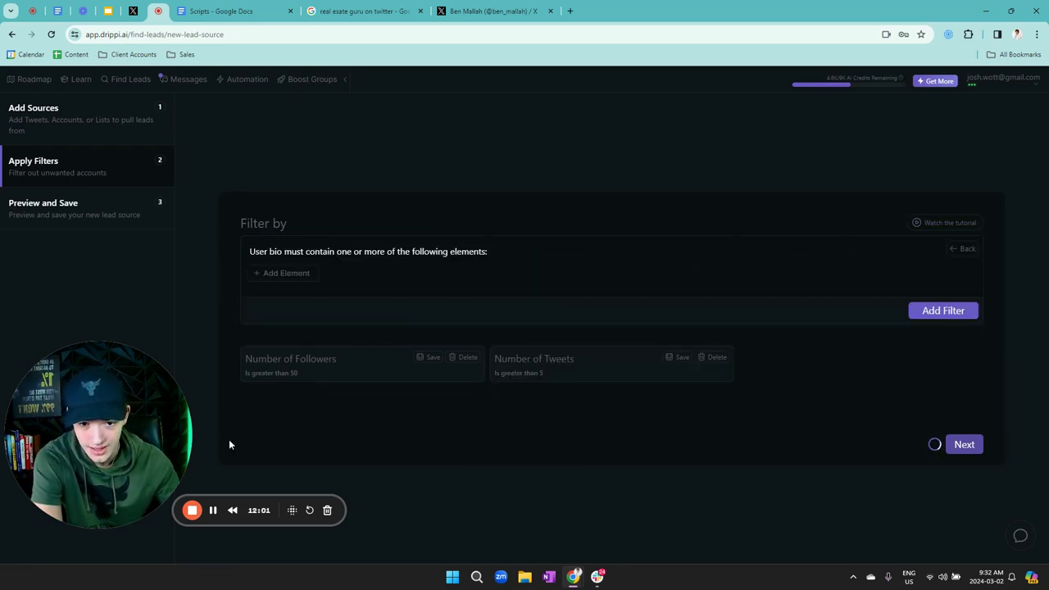
pyautogui.click(274, 273)
pyautogui.click(288, 301)
pyautogui.click(289, 273)
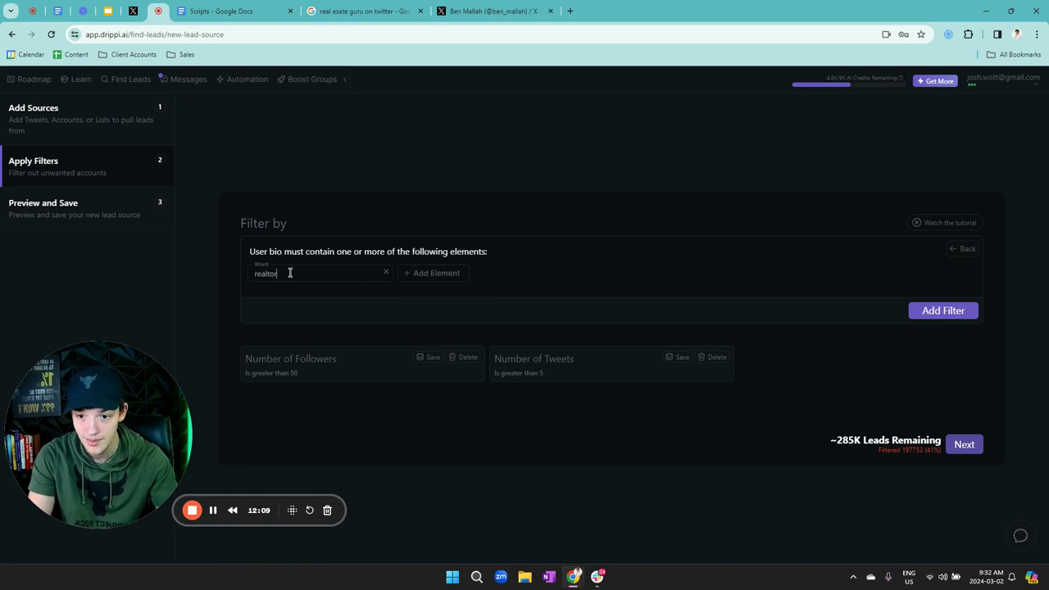
# - Add estate as the second word element of the bio contents filter
pyautogui.click(355, 283)
pyautogui.click(360, 288)
pyautogui.click(350, 282)
pyautogui.write('real estate')
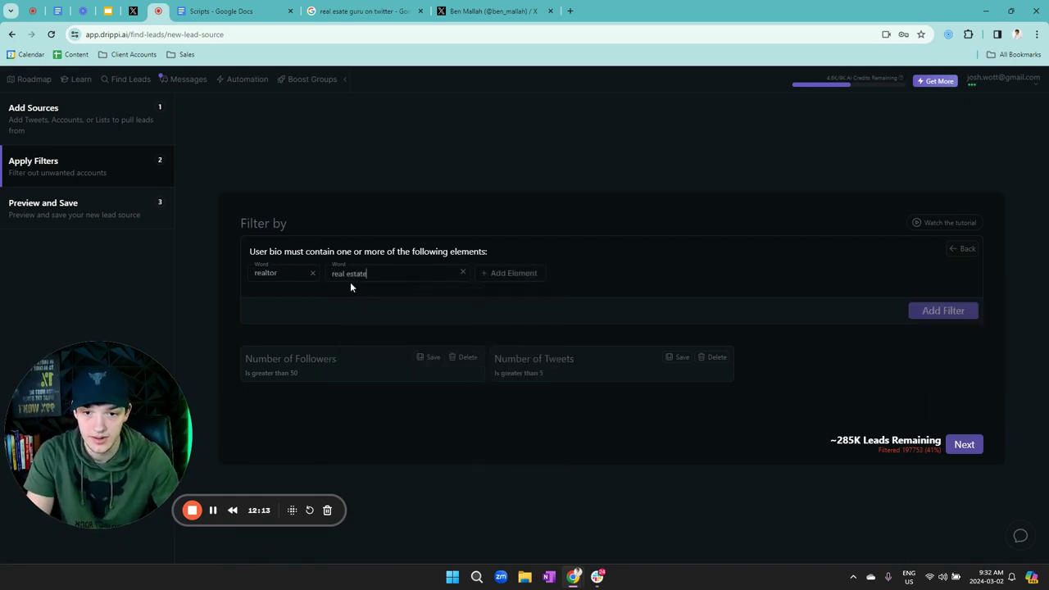
pyautogui.click(414, 251)
pyautogui.click(364, 279)
pyautogui.click(405, 310)
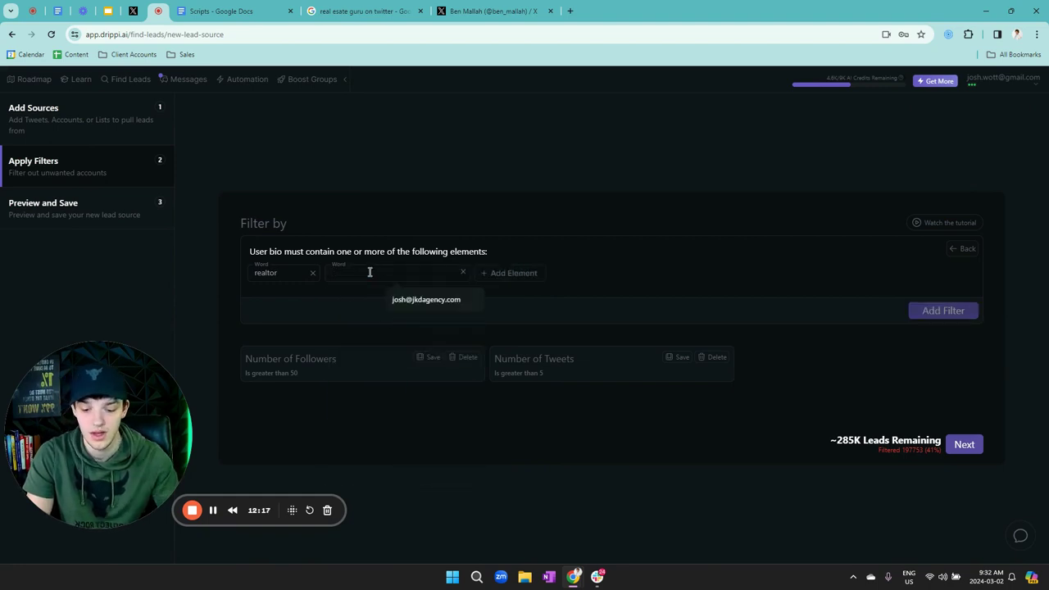
pyautogui.write('estate')
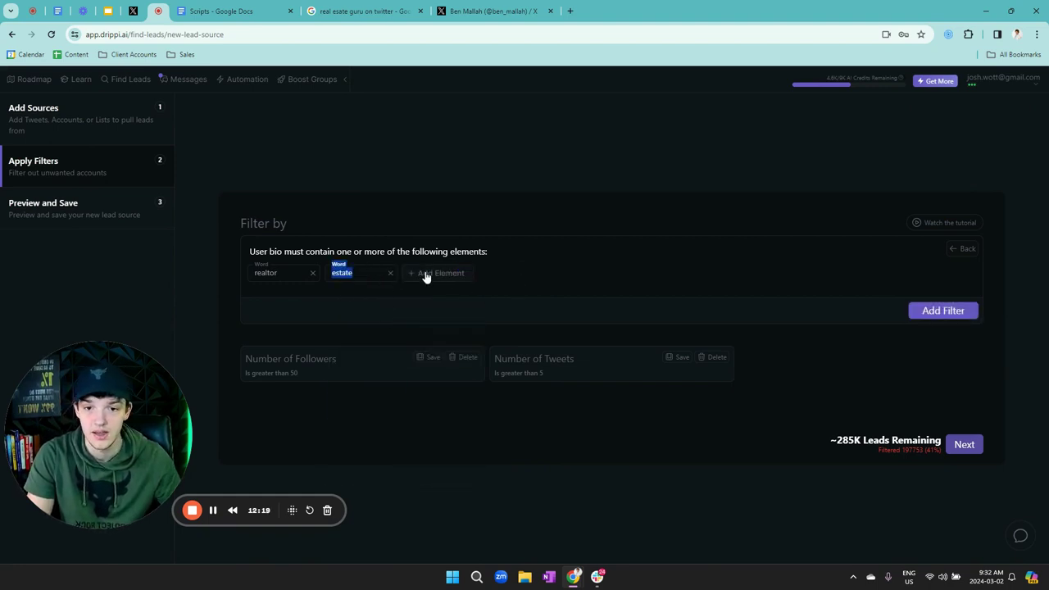
# - Add broker and residential as further word elements of the bio contents filter
pyautogui.click(421, 279)
pyautogui.click(453, 307)
pyautogui.write('broker')
pyautogui.click(590, 273)
pyautogui.click(489, 340)
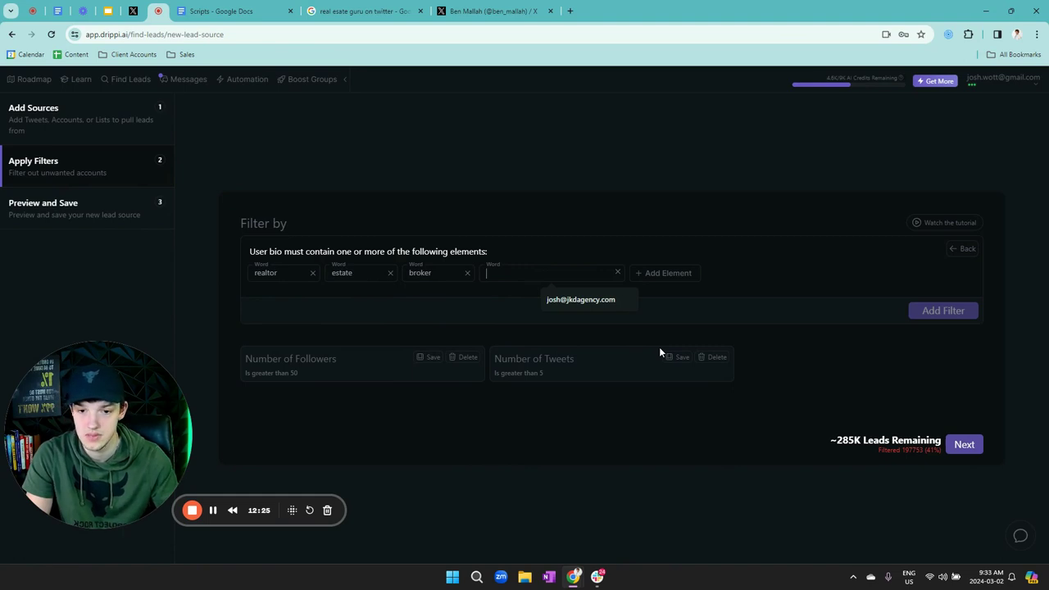
pyautogui.write('residential')
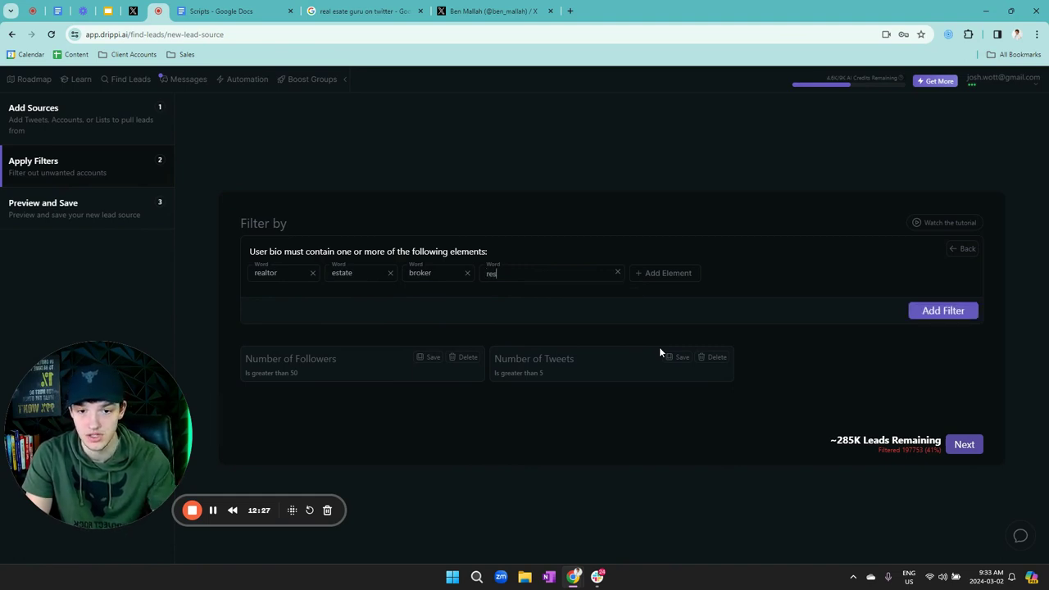
pyautogui.click(674, 279)
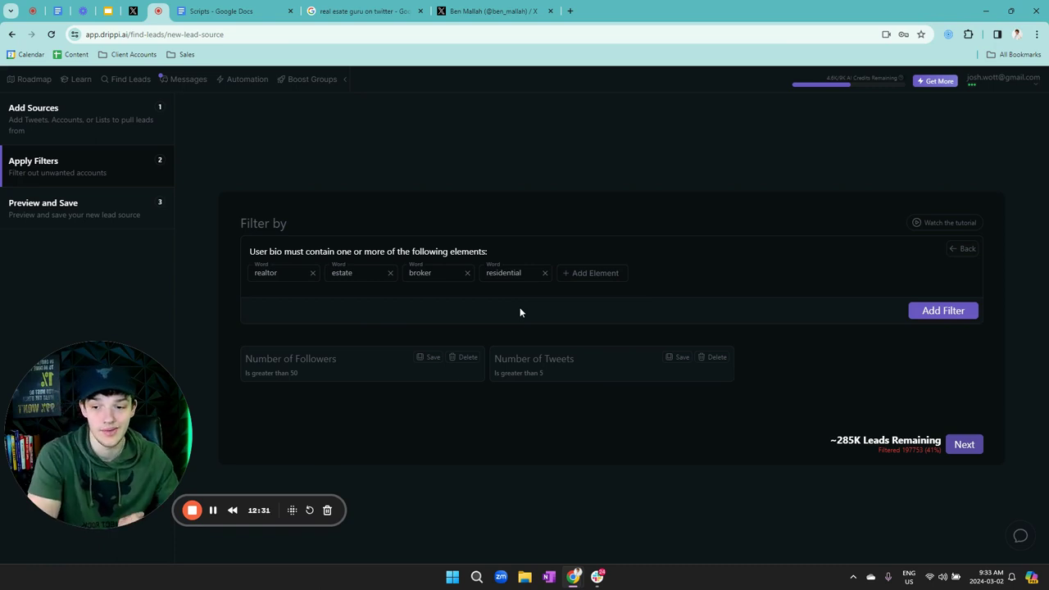
# - Apply the bio contents filter with the words realtor, estate, broker and residential
pyautogui.click(594, 273)
pyautogui.click(619, 239)
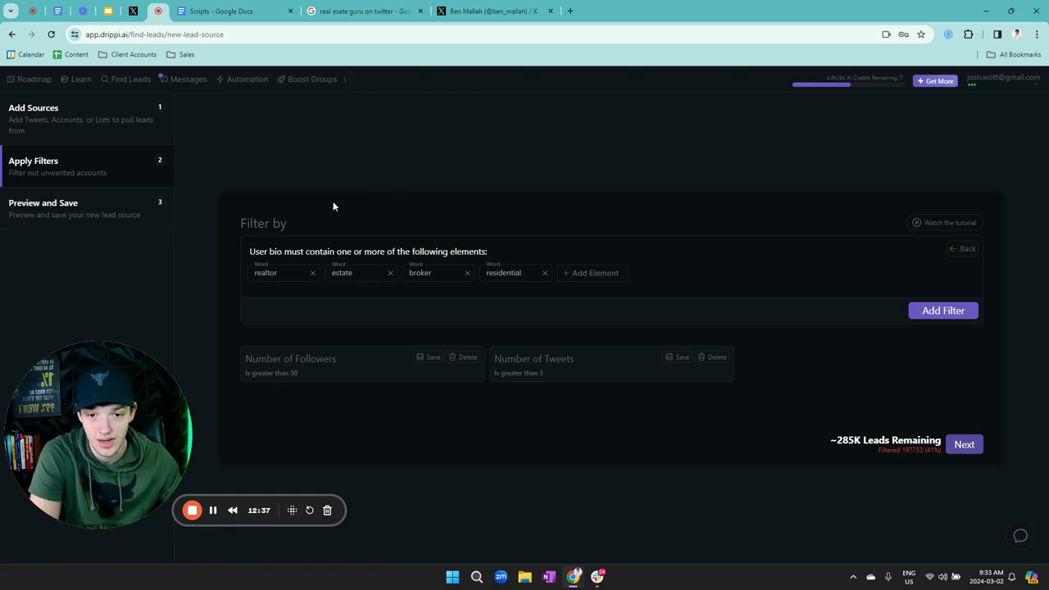
pyautogui.moveTo(234, 282); pyautogui.dragTo(689, 310)
pyautogui.click(726, 289)
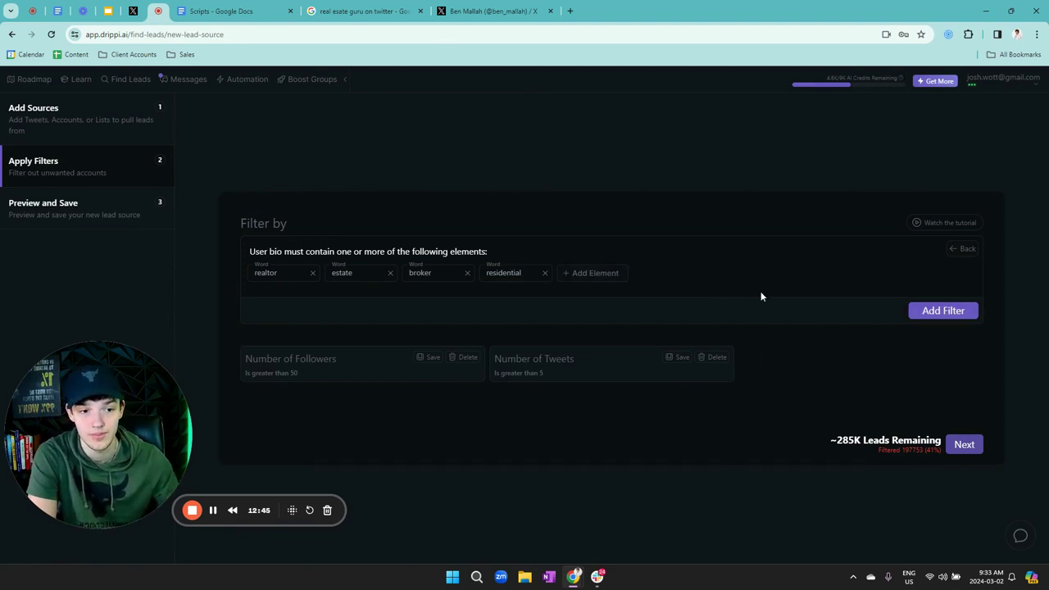
pyautogui.click(934, 311)
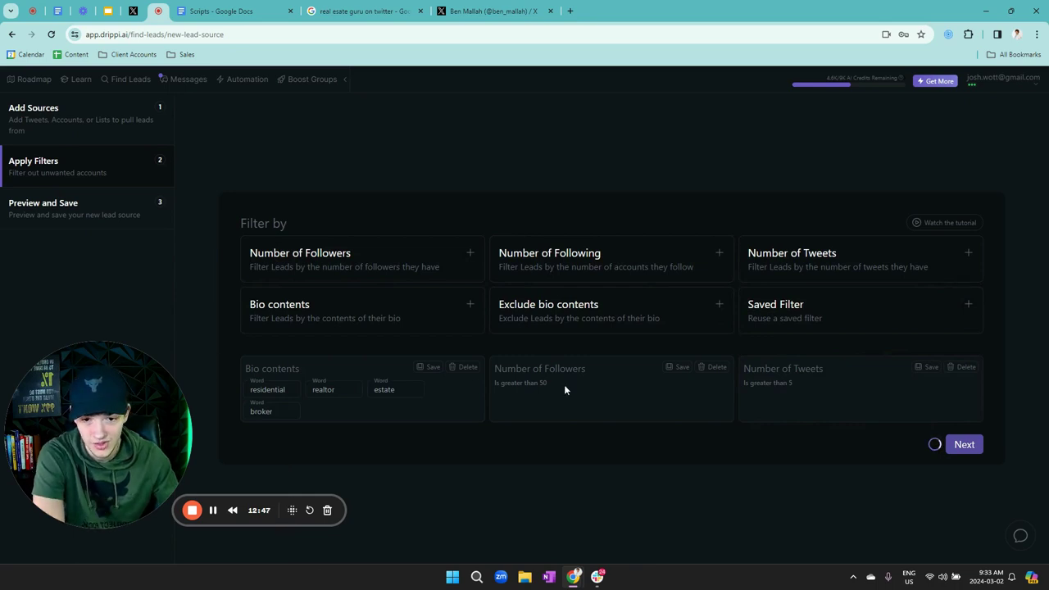
# - Start an exclude bio contents filter with the words consultant and investor
pyautogui.click(574, 310)
pyautogui.click(345, 316)
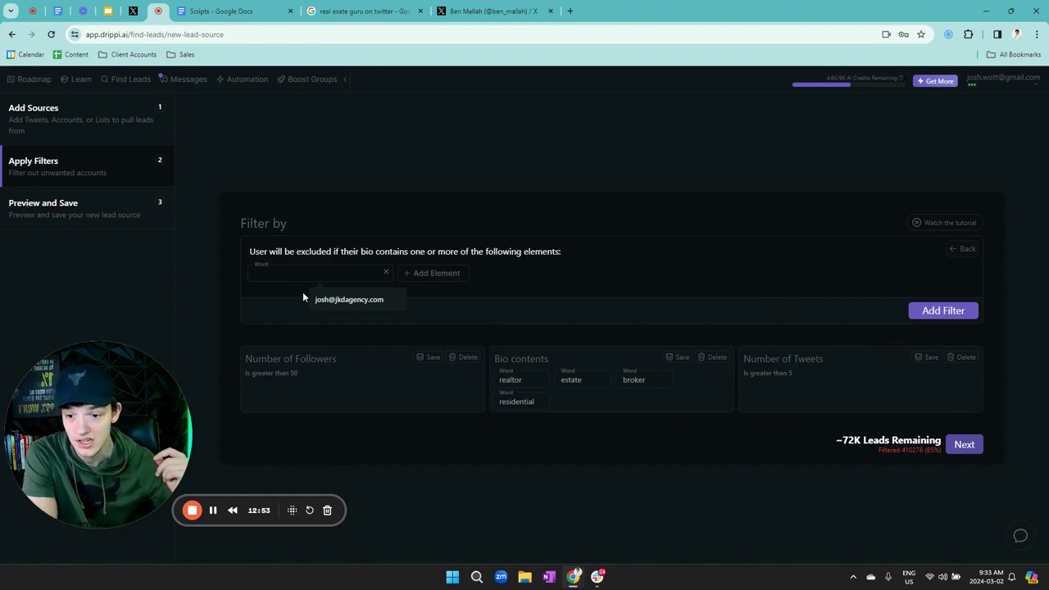
pyautogui.write('consultant')
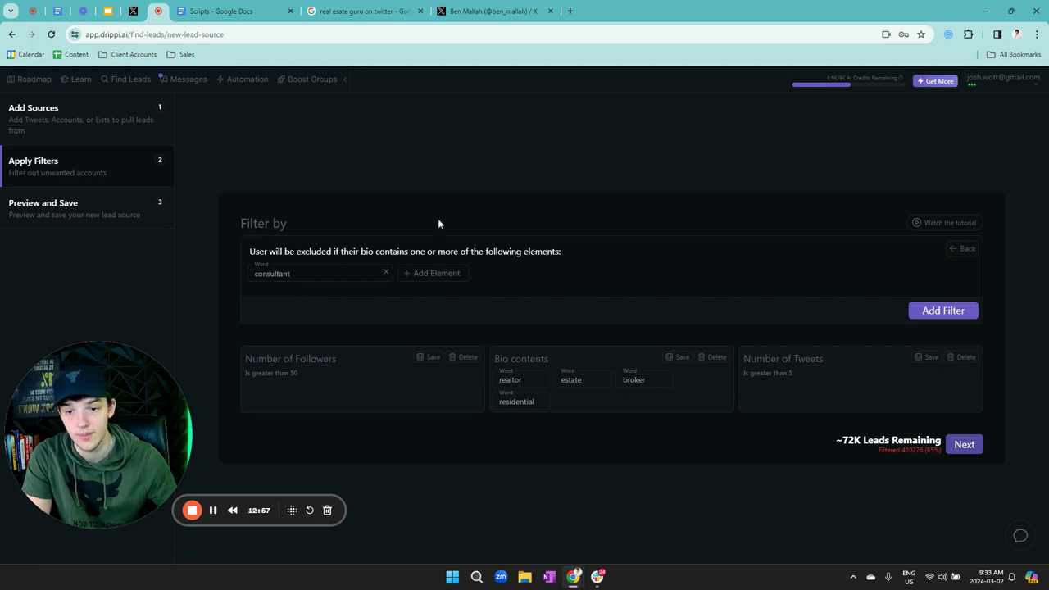
pyautogui.click(370, 273)
pyautogui.click(348, 299)
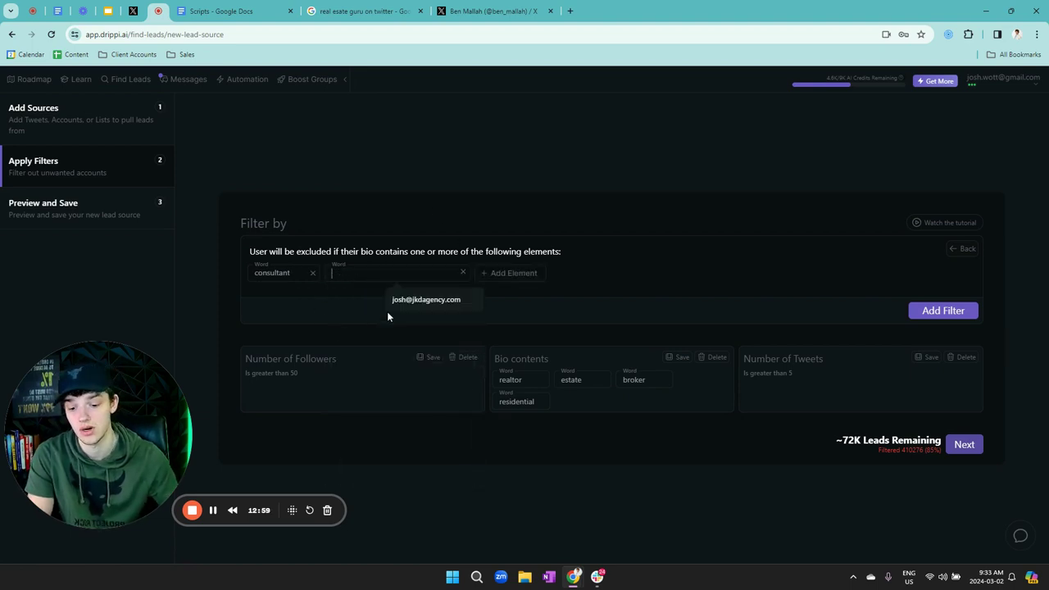
pyautogui.write('investors')
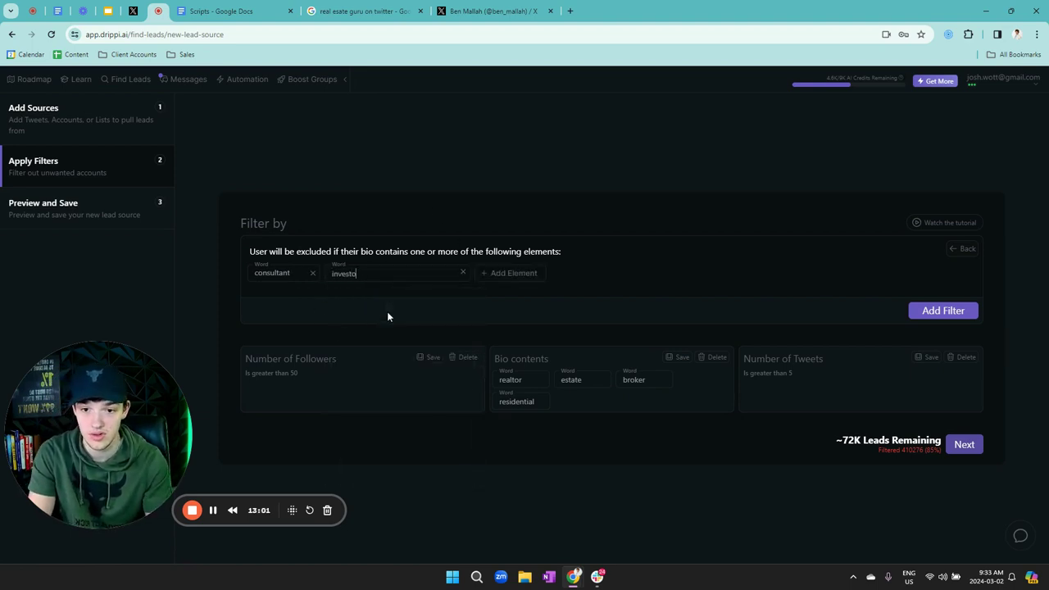
pyautogui.click(562, 266)
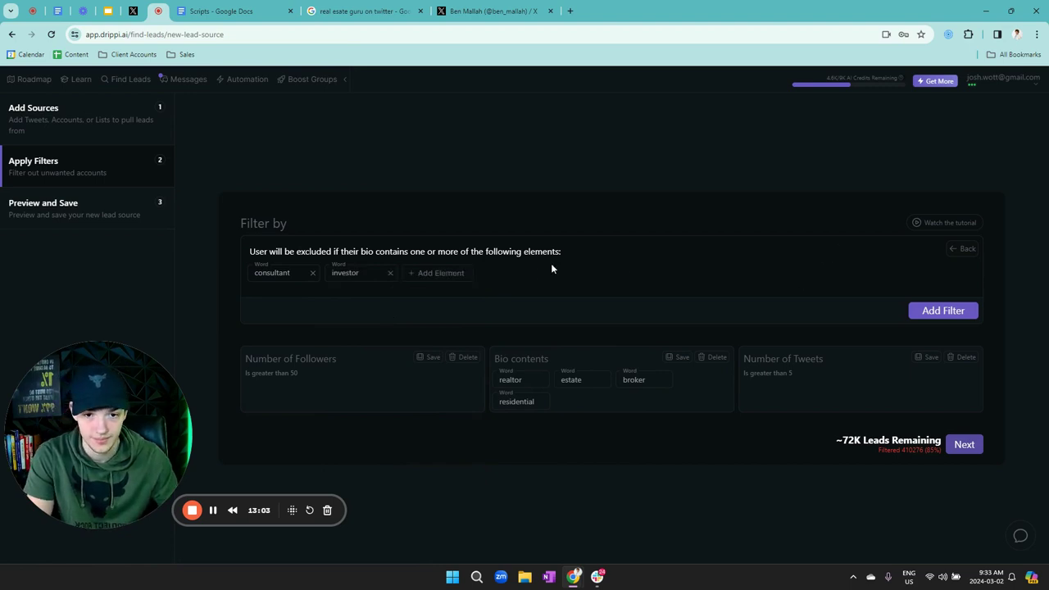
# - Add the word commercial to the bio exclusions and apply the filter
pyautogui.click(443, 273)
pyautogui.click(443, 296)
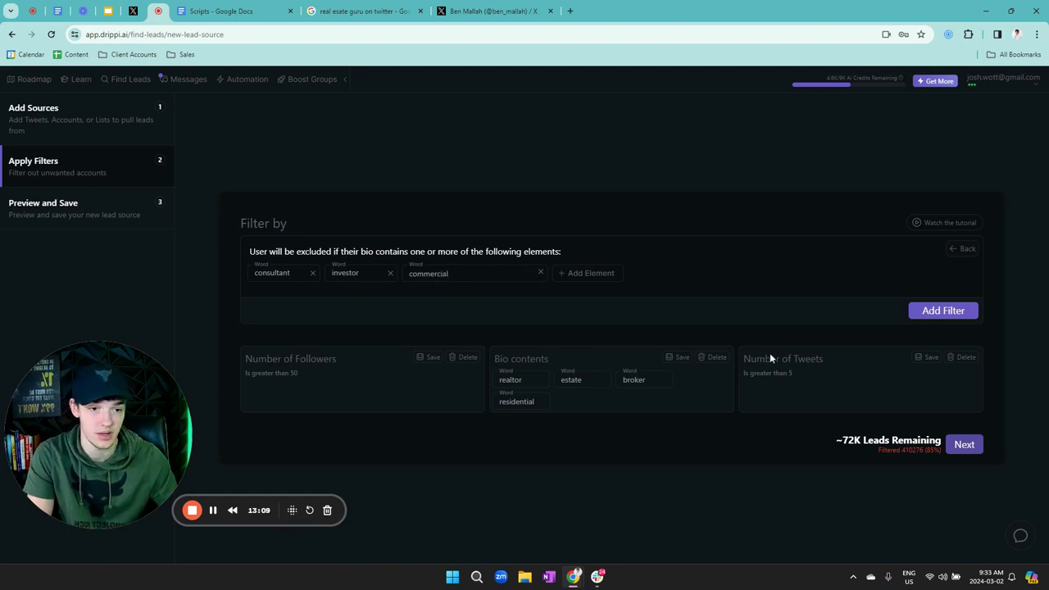
pyautogui.click(935, 315)
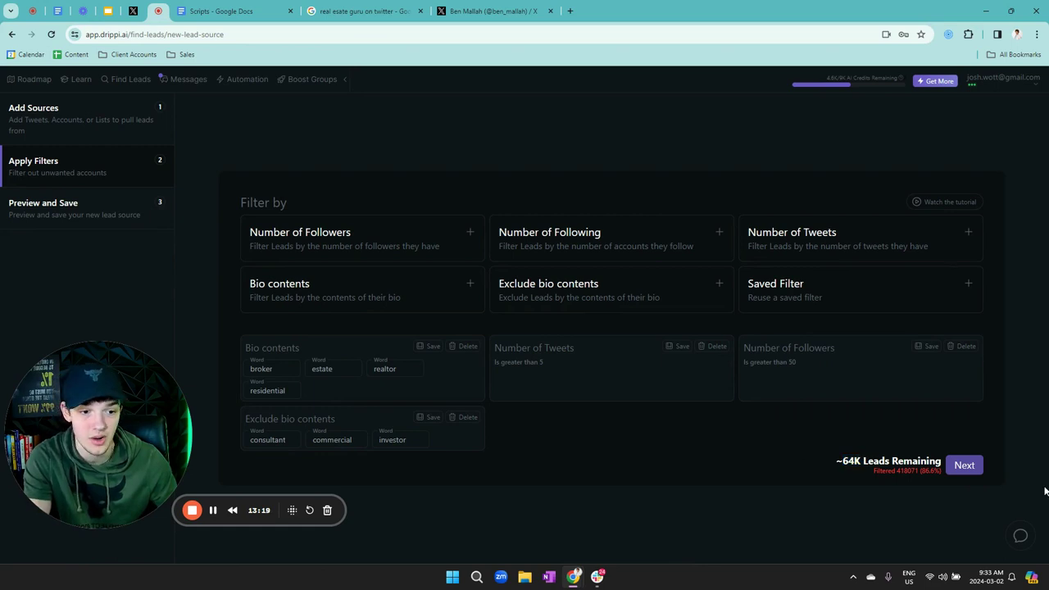
# - Proceed to the preview stage and read through the bios of the previewed leads to check that they are real estate professionals
pyautogui.click(971, 467)
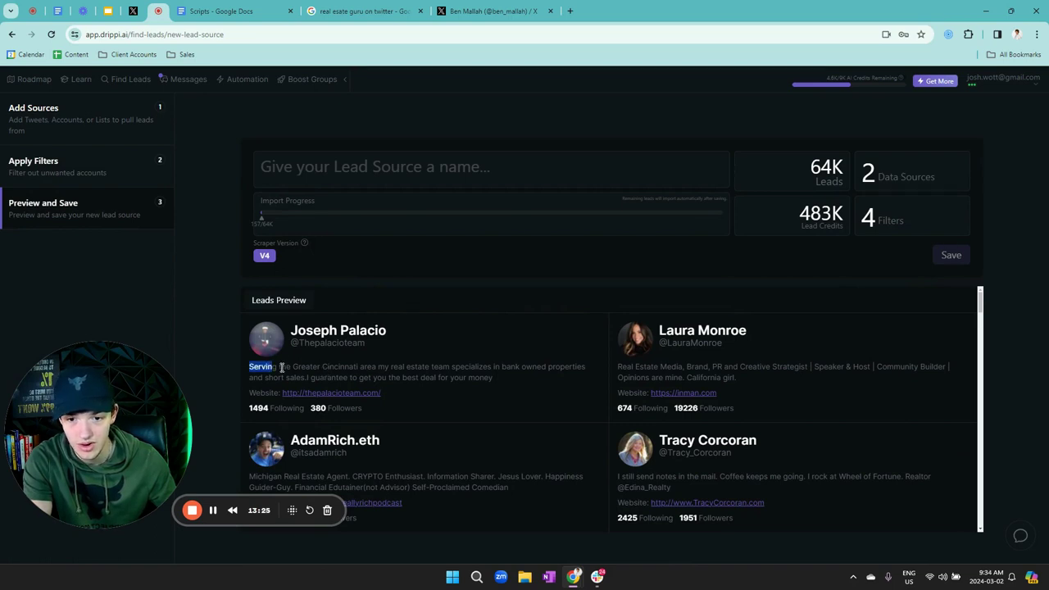
pyautogui.moveTo(416, 371); pyautogui.dragTo(988, 392)
pyautogui.click(1002, 384)
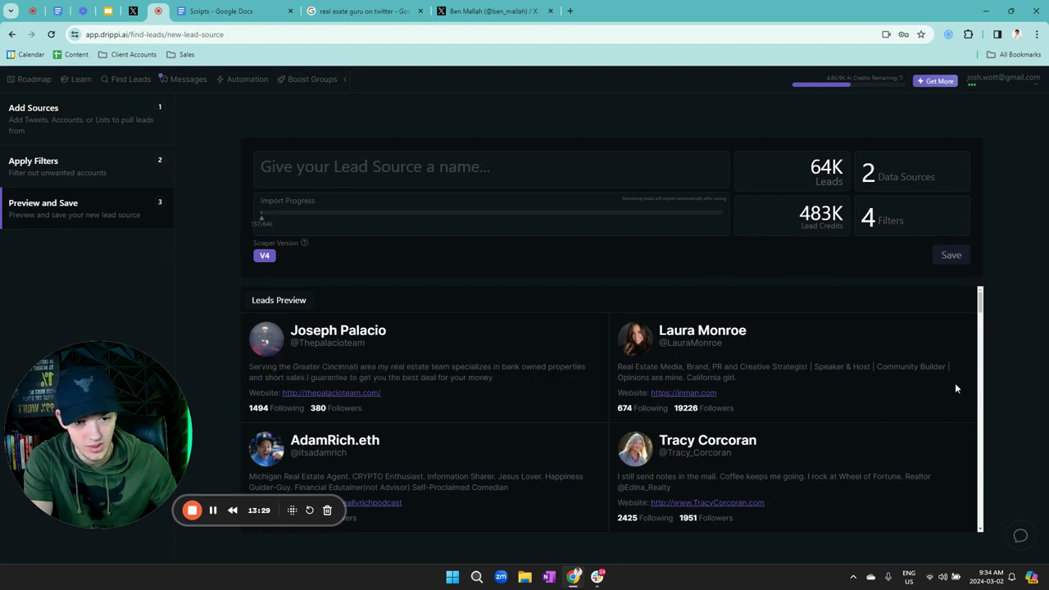
pyautogui.moveTo(693, 375); pyautogui.dragTo(1007, 372)
pyautogui.click(893, 392)
pyautogui.scroll(-2, 747, 368)
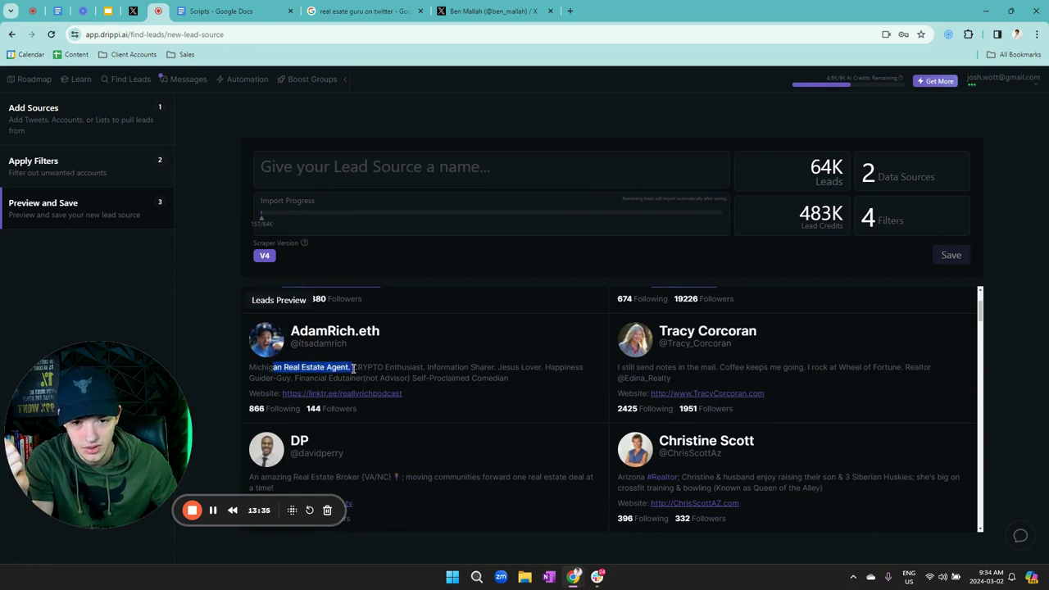
pyautogui.moveTo(625, 370); pyautogui.dragTo(802, 367)
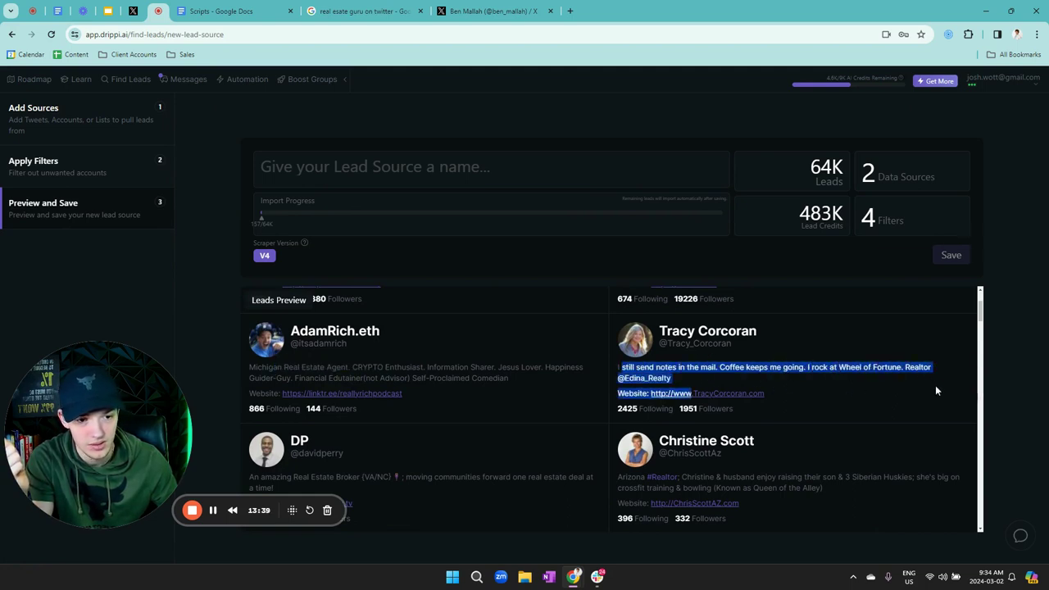
pyautogui.scroll(-2, 401, 362)
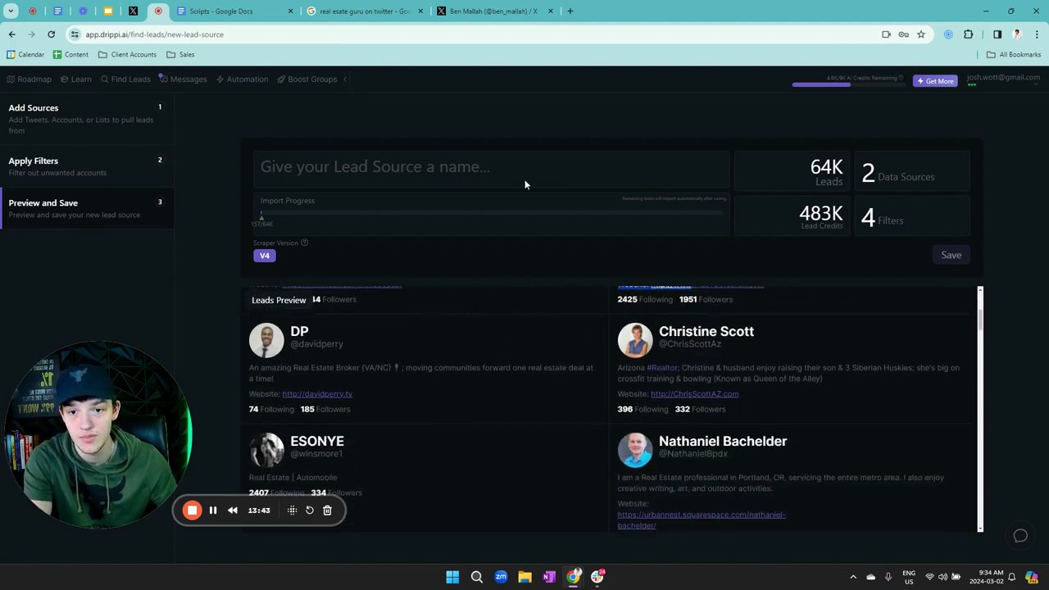
# - Name the lead source Realtors and save it
pyautogui.click(489, 180)
pyautogui.write('Realtors')
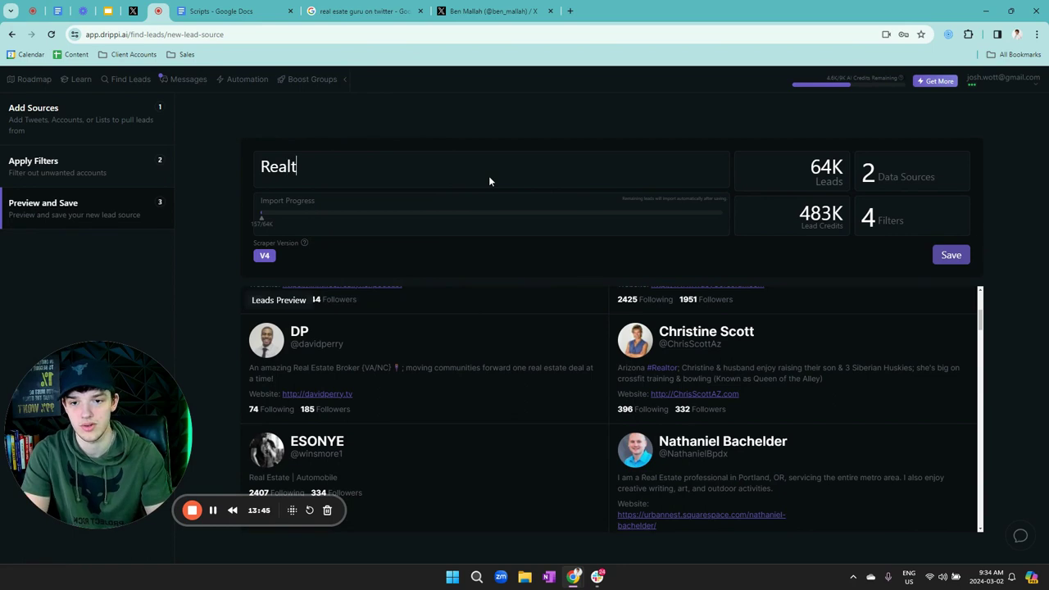
pyautogui.click(950, 255)
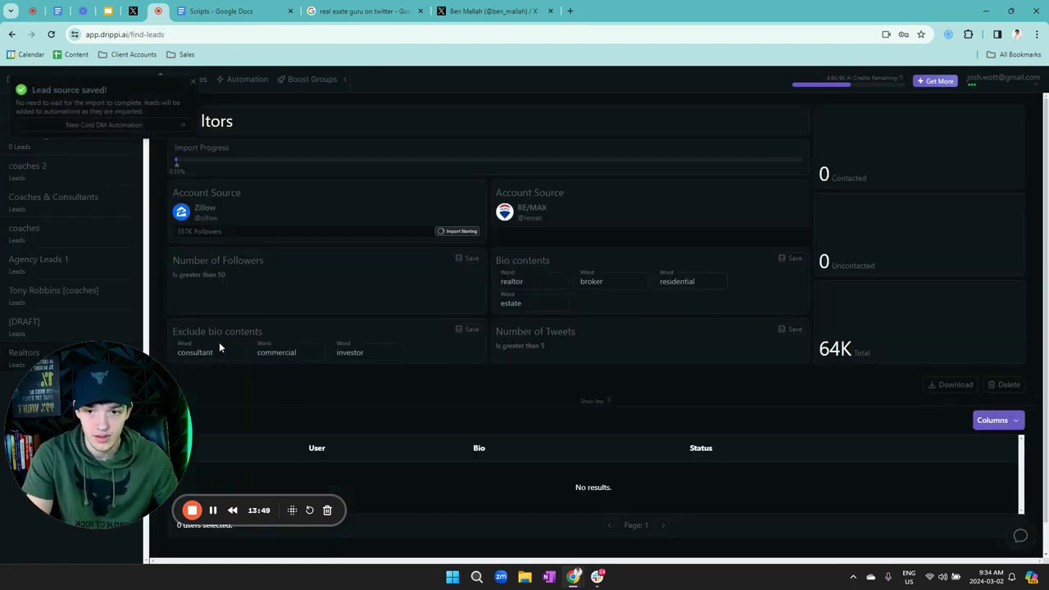
# - Delete the Realtors lead source and dismiss the saved notification
pyautogui.moveTo(147, 357); pyautogui.dragTo(530, 449)
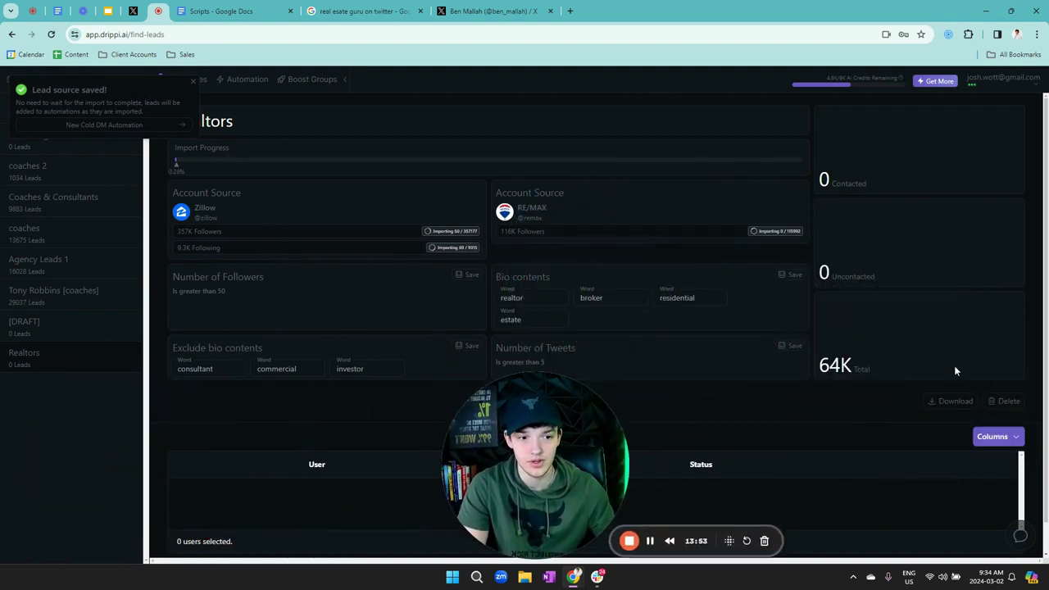
pyautogui.click(1006, 402)
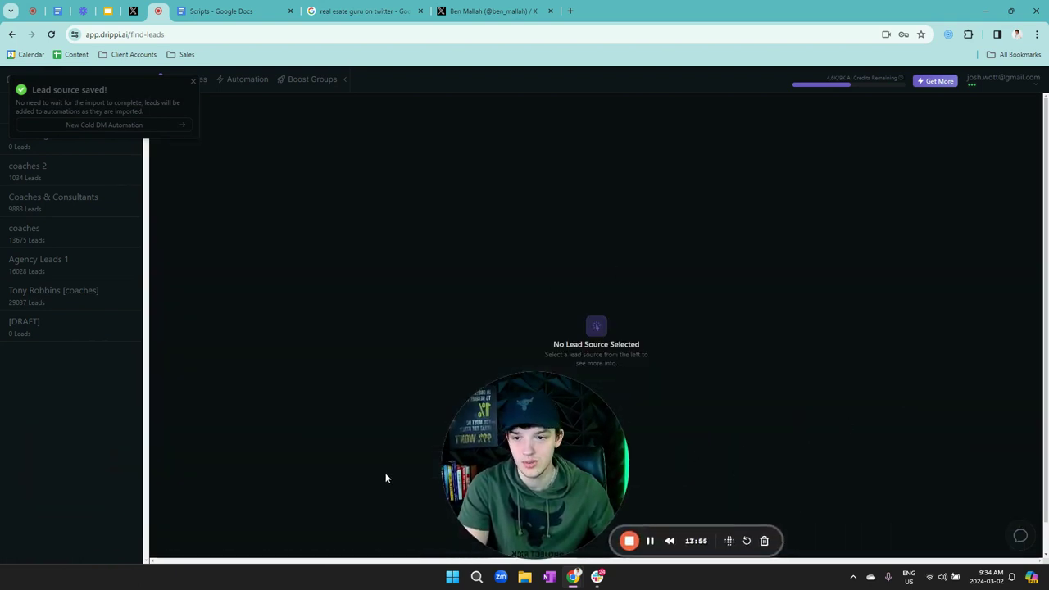
pyautogui.click(194, 86)
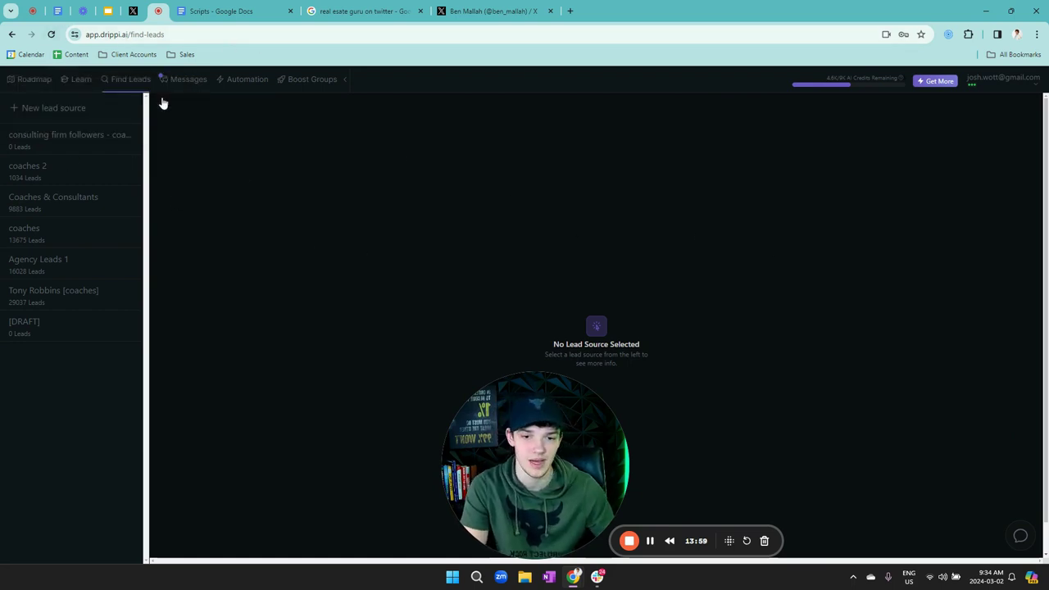
# - Switch to the Twitter Outreach presentation in Google Slides and close the browser tab with the real estate guru search
pyautogui.moveTo(484, 522); pyautogui.dragTo(506, 309)
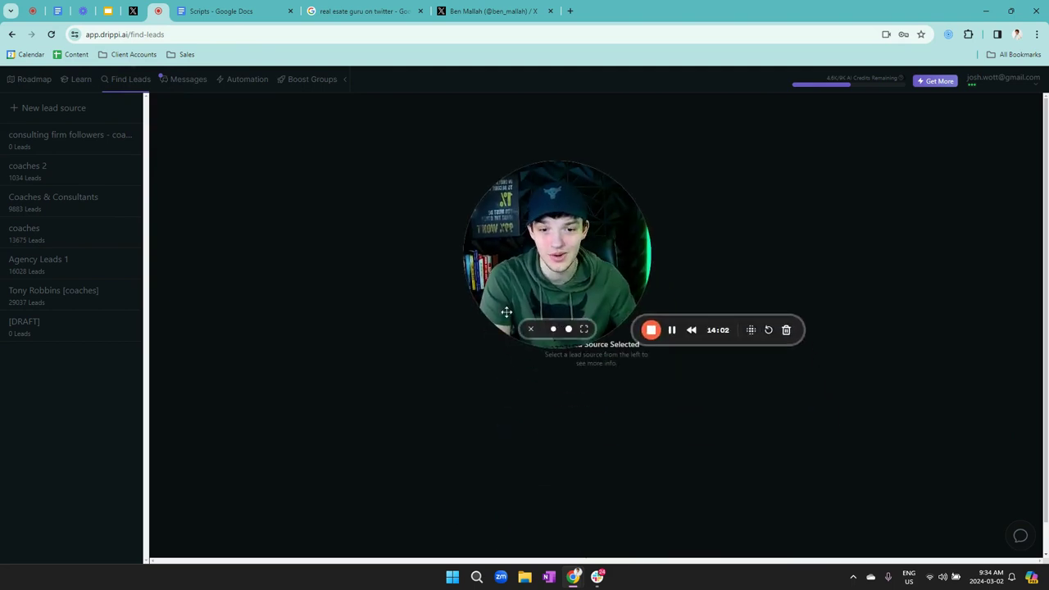
pyautogui.click(108, 11)
pyautogui.moveTo(610, 212); pyautogui.dragTo(754, 223)
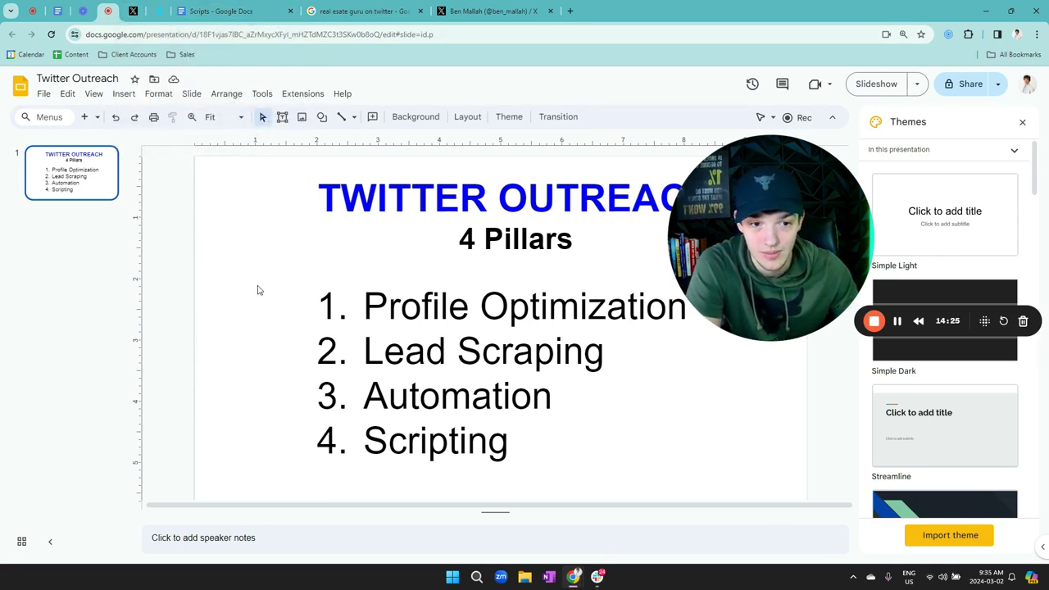
pyautogui.click(420, 10)
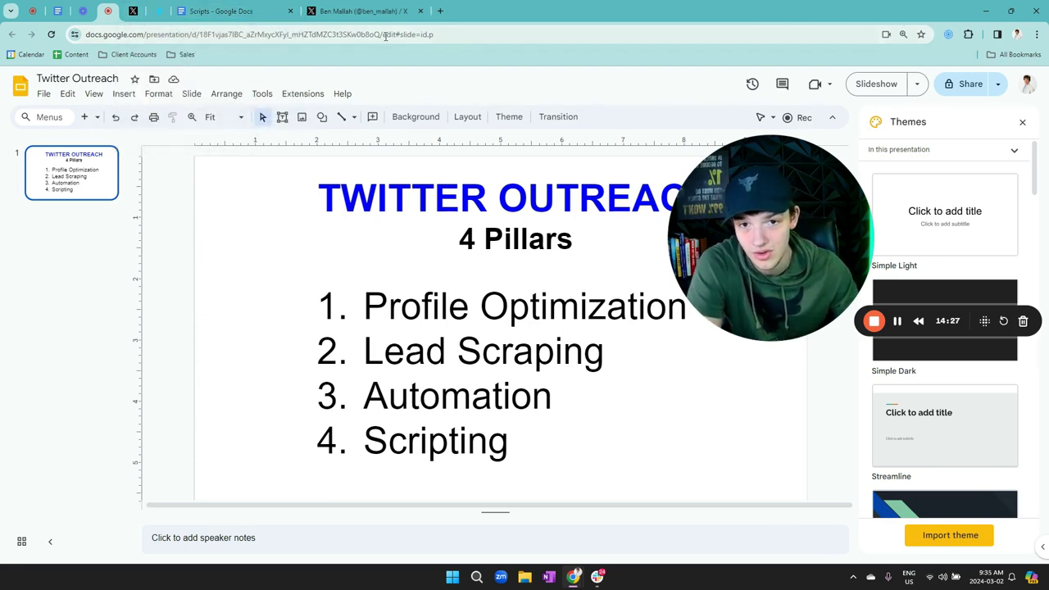
# - Close the X profile browser tab, switch to Drippi and start a new Cold DM 2.0 automation
pyautogui.click(420, 11)
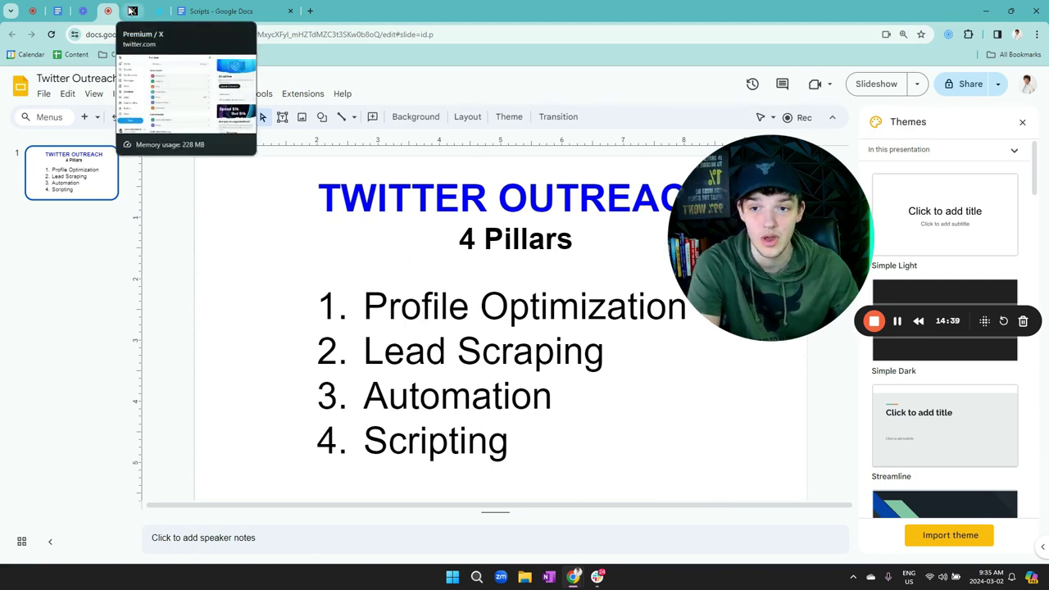
pyautogui.click(158, 11)
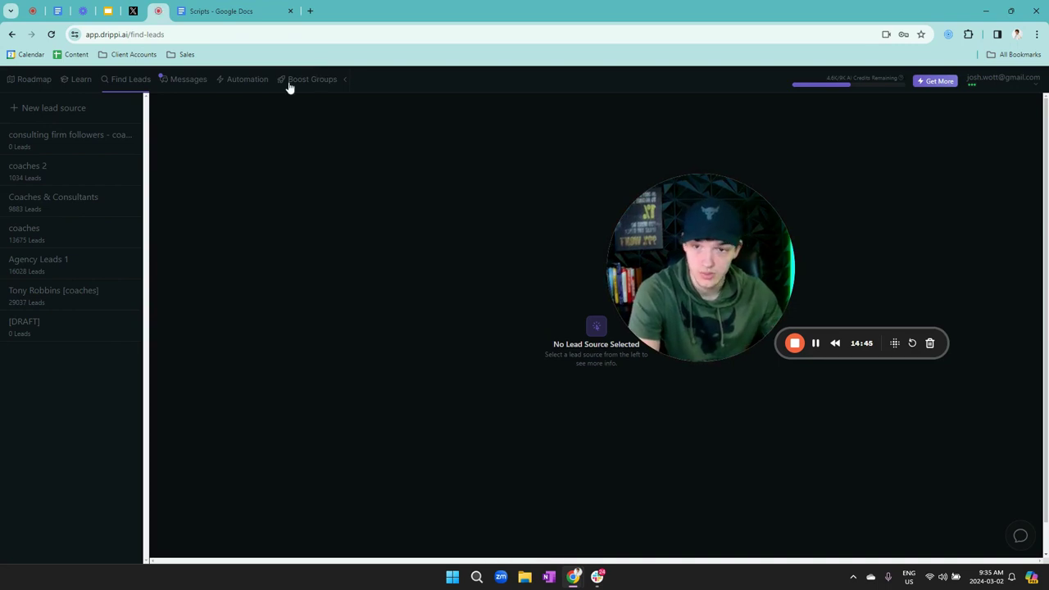
pyautogui.click(263, 79)
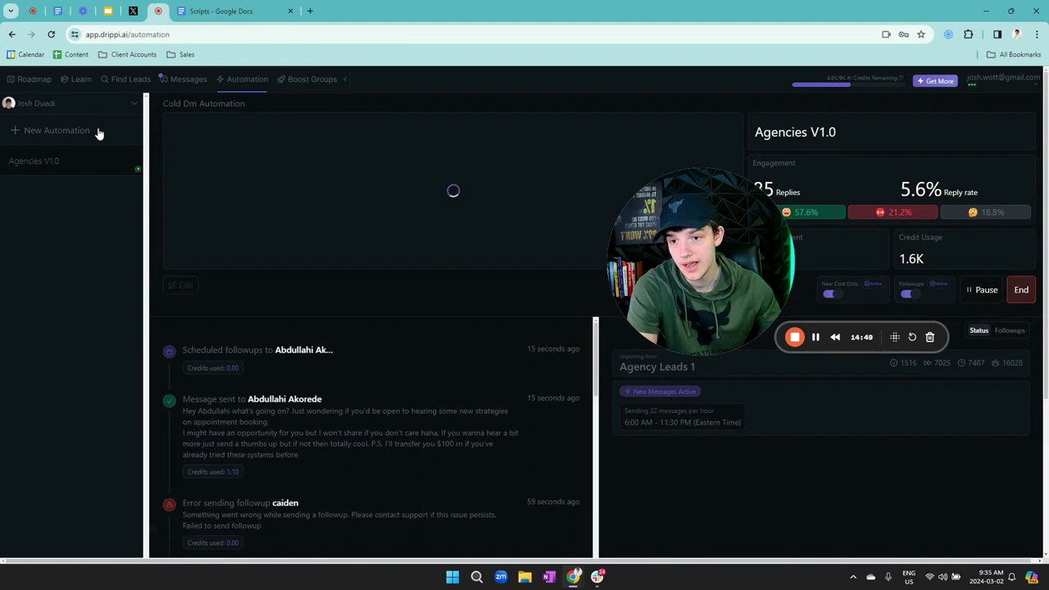
pyautogui.click(57, 131)
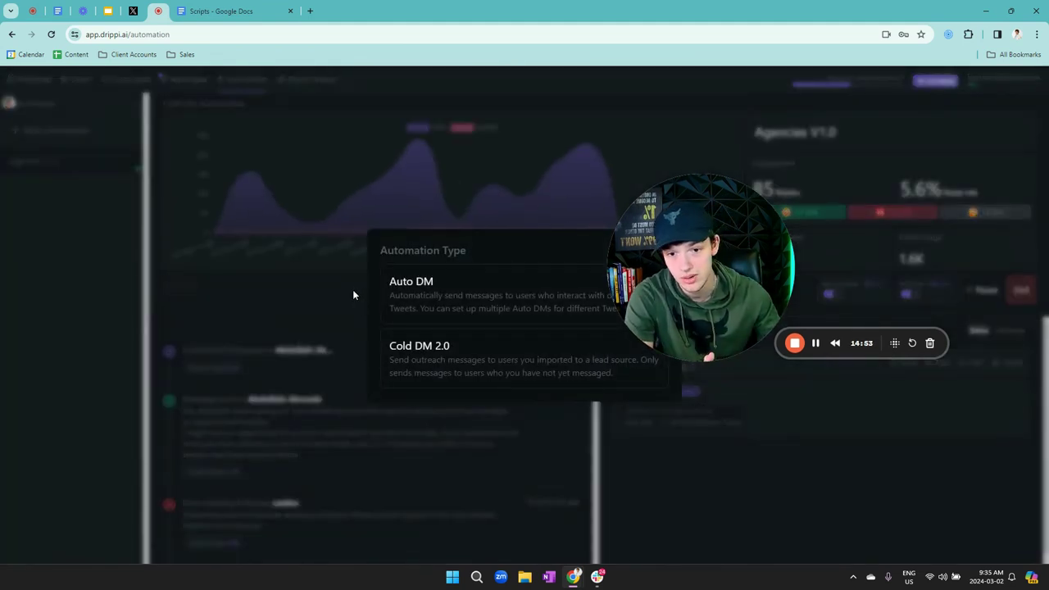
pyautogui.click(454, 363)
pyautogui.moveTo(713, 246); pyautogui.dragTo(583, 498)
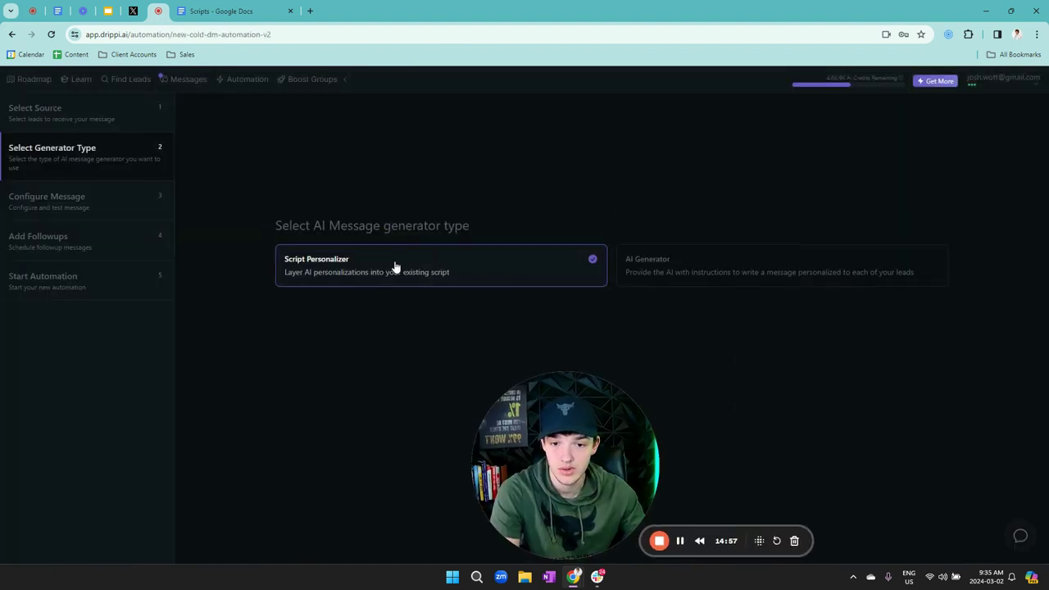
# - Go to the message configuration stage and review the Script Personalizer's context instruction and outreach script
pyautogui.click(155, 209)
pyautogui.moveTo(670, 178); pyautogui.dragTo(663, 314)
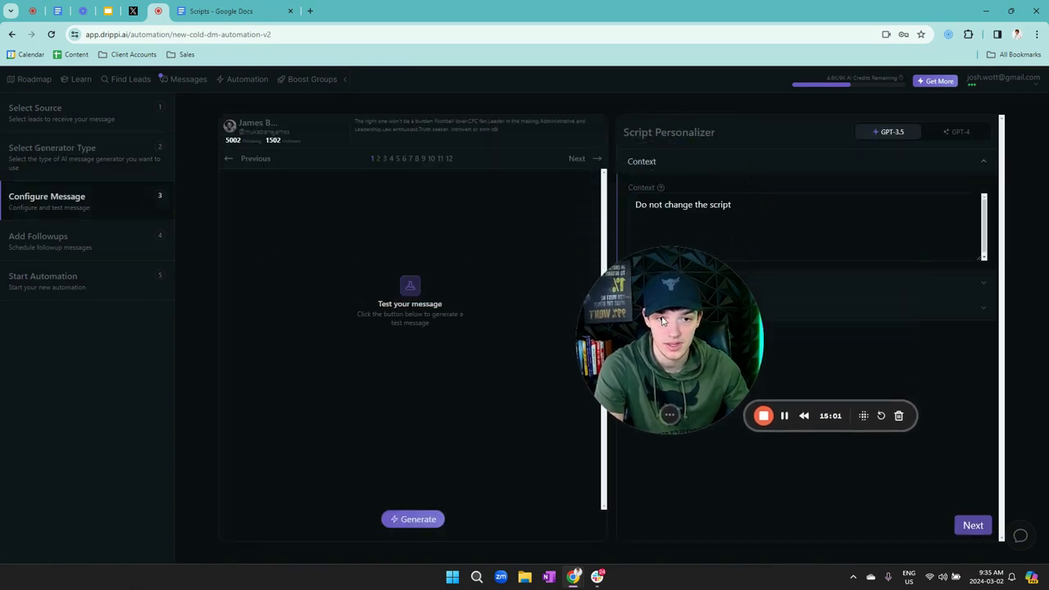
pyautogui.click(697, 162)
pyautogui.click(757, 173)
pyautogui.moveTo(763, 206); pyautogui.dragTo(647, 218)
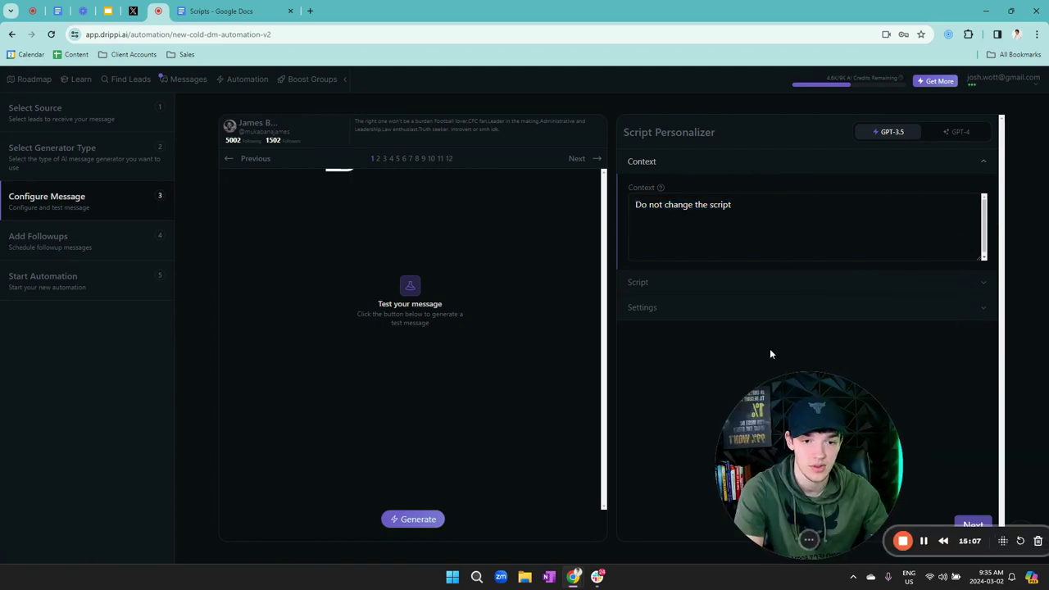
pyautogui.click(740, 284)
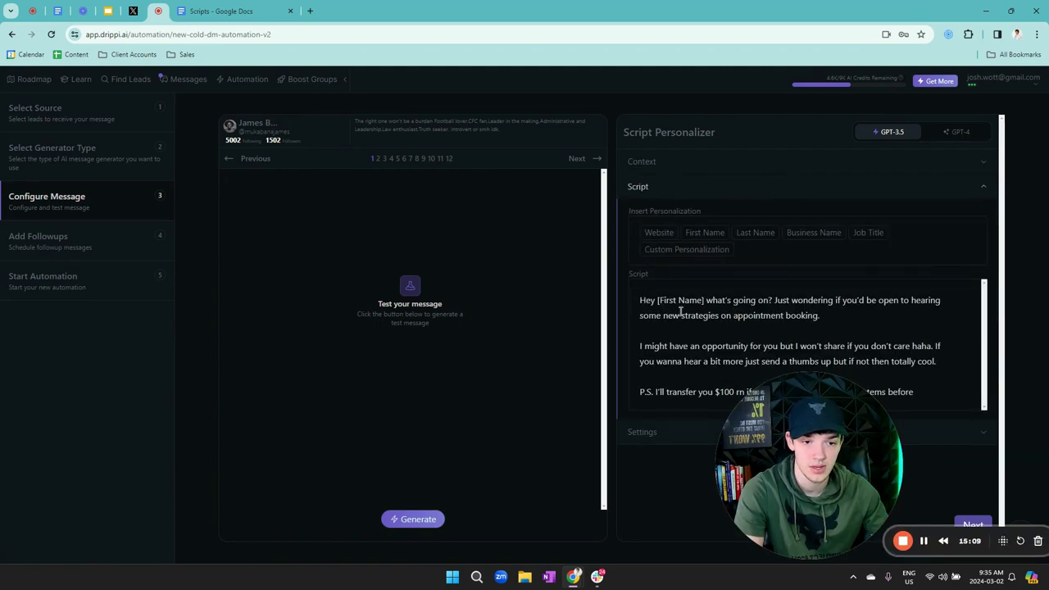
pyautogui.moveTo(809, 537); pyautogui.dragTo(742, 422)
# - Examine the message settings for creativity, split messages, website context and tweet context
pyautogui.click(644, 433)
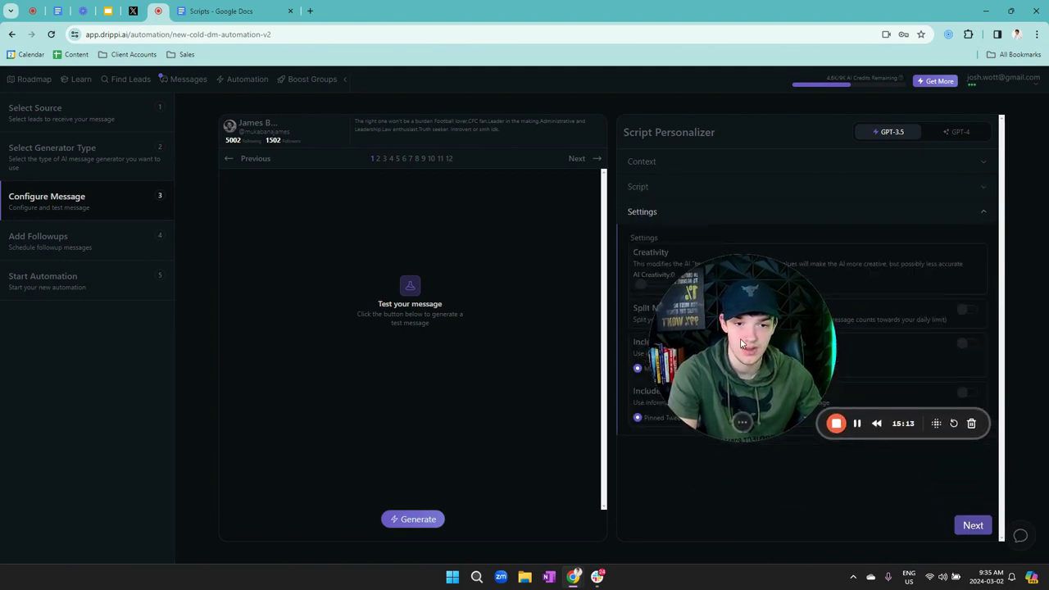
pyautogui.moveTo(735, 335); pyautogui.dragTo(460, 309)
pyautogui.moveTo(464, 333)
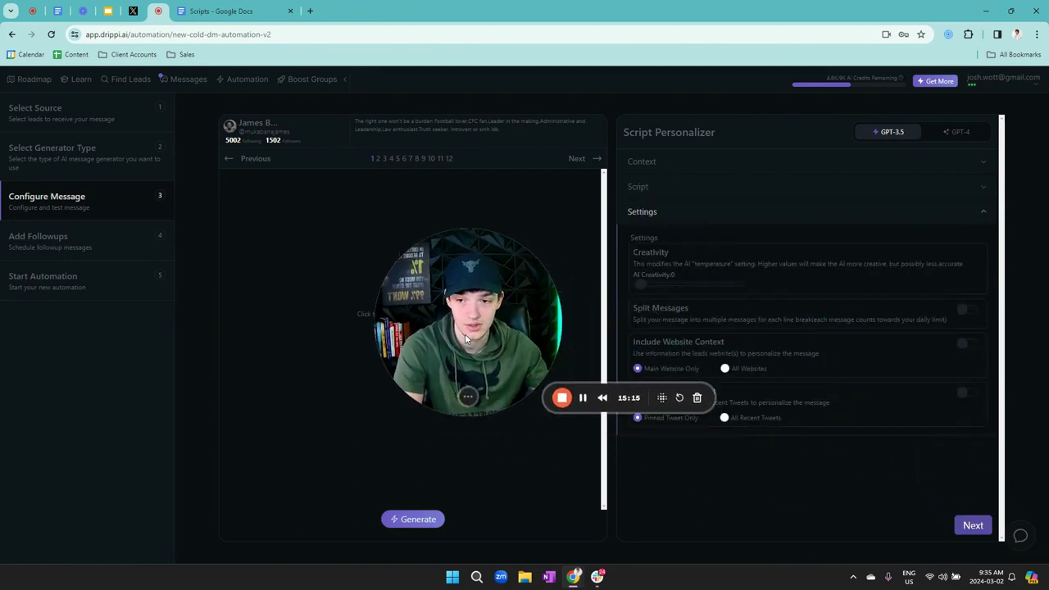
pyautogui.moveTo(465, 336); pyautogui.dragTo(381, 307)
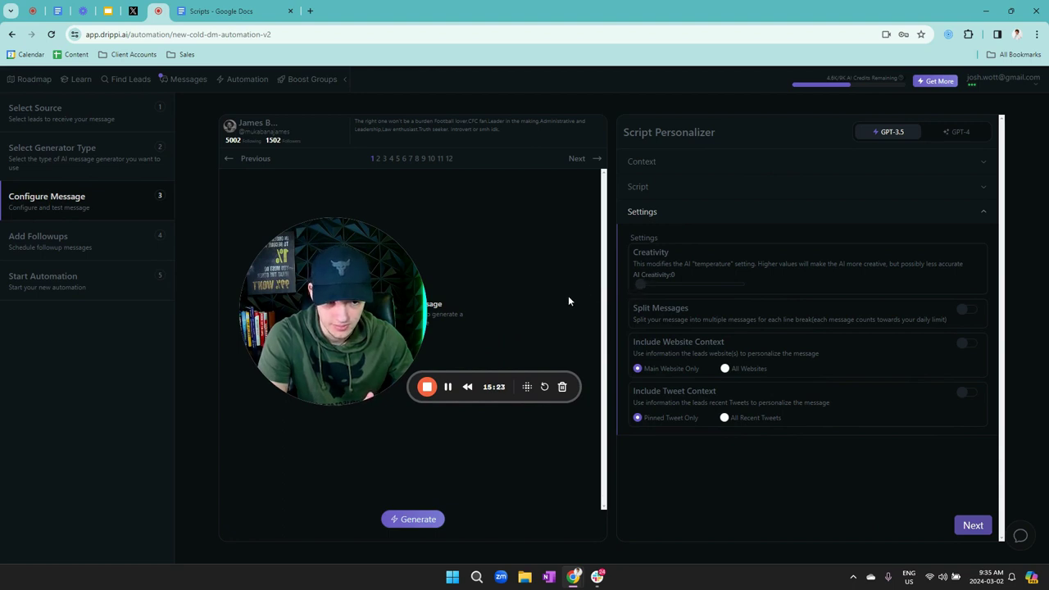
pyautogui.moveTo(775, 319); pyautogui.dragTo(703, 320)
pyautogui.click(690, 323)
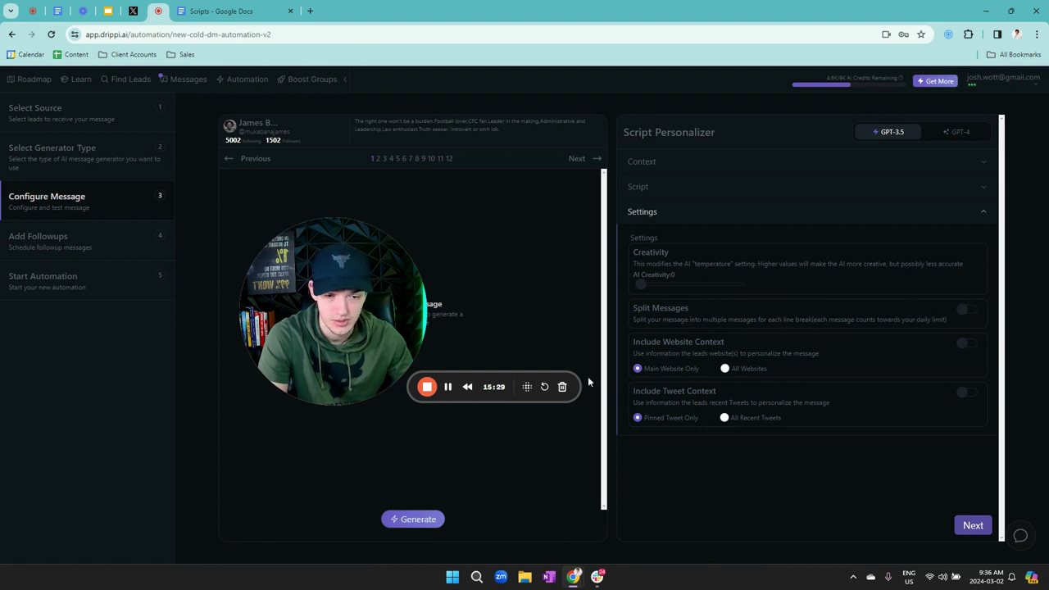
pyautogui.moveTo(322, 301)
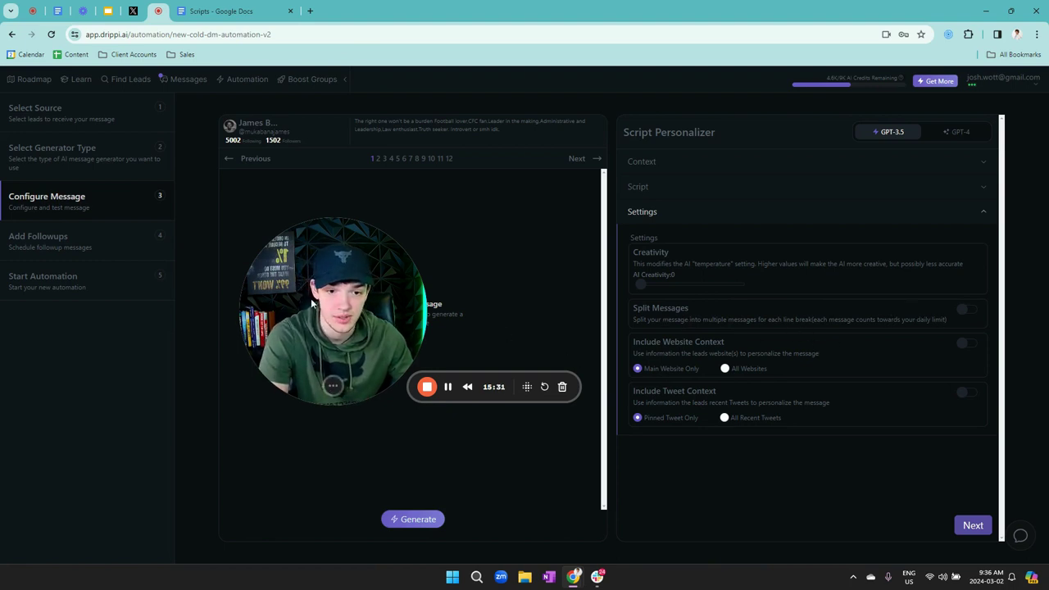
pyautogui.moveTo(320, 304); pyautogui.dragTo(358, 262)
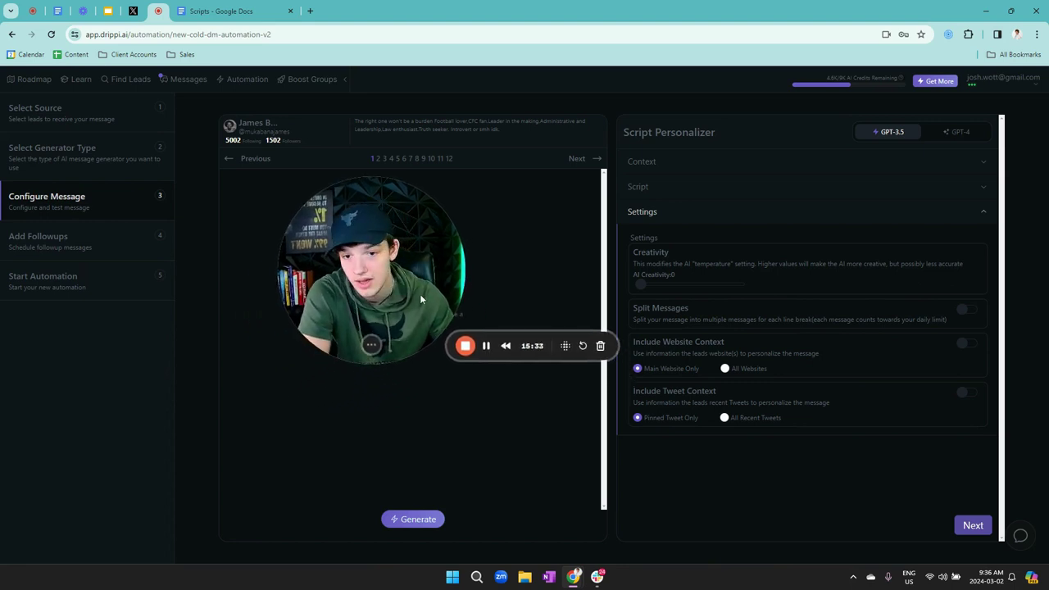
pyautogui.moveTo(428, 295); pyautogui.dragTo(360, 298)
pyautogui.moveTo(664, 345); pyautogui.dragTo(725, 343)
pyautogui.click(669, 431)
pyautogui.moveTo(662, 391); pyautogui.dragTo(716, 392)
pyautogui.click(691, 467)
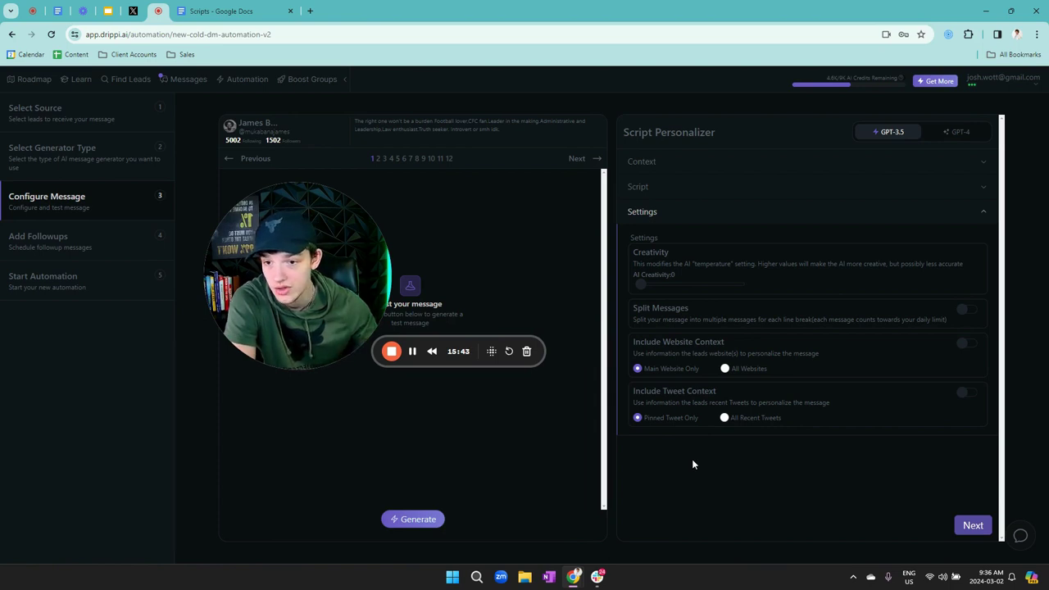
pyautogui.moveTo(286, 250); pyautogui.dragTo(479, 195)
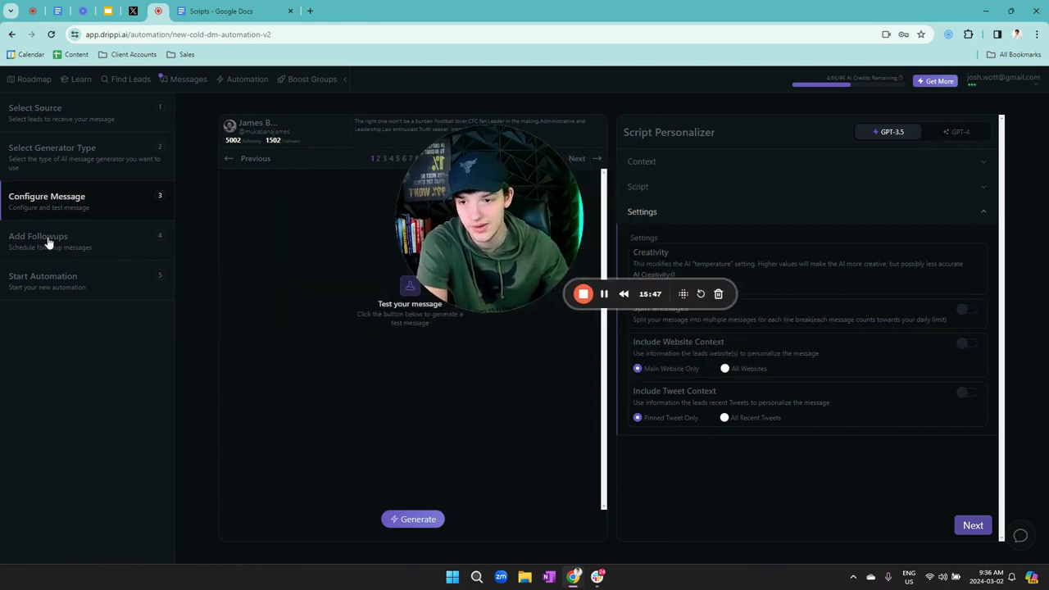
# - Go to the followups stage and shorten the first followup message to a single question mark
pyautogui.click(72, 237)
pyautogui.moveTo(438, 235); pyautogui.dragTo(640, 190)
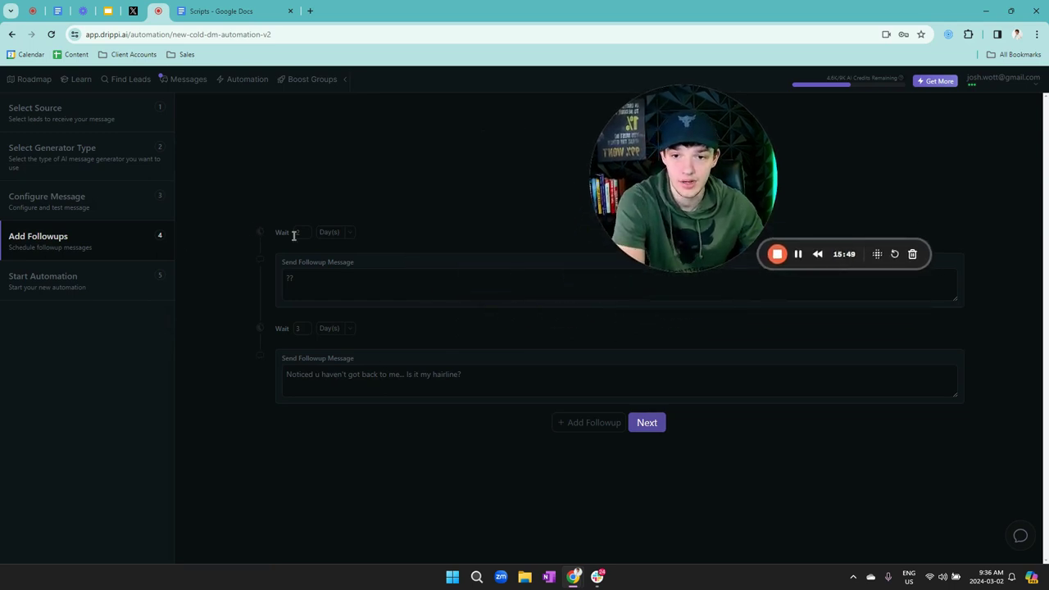
pyautogui.click(331, 295)
pyautogui.press('BackSpace')
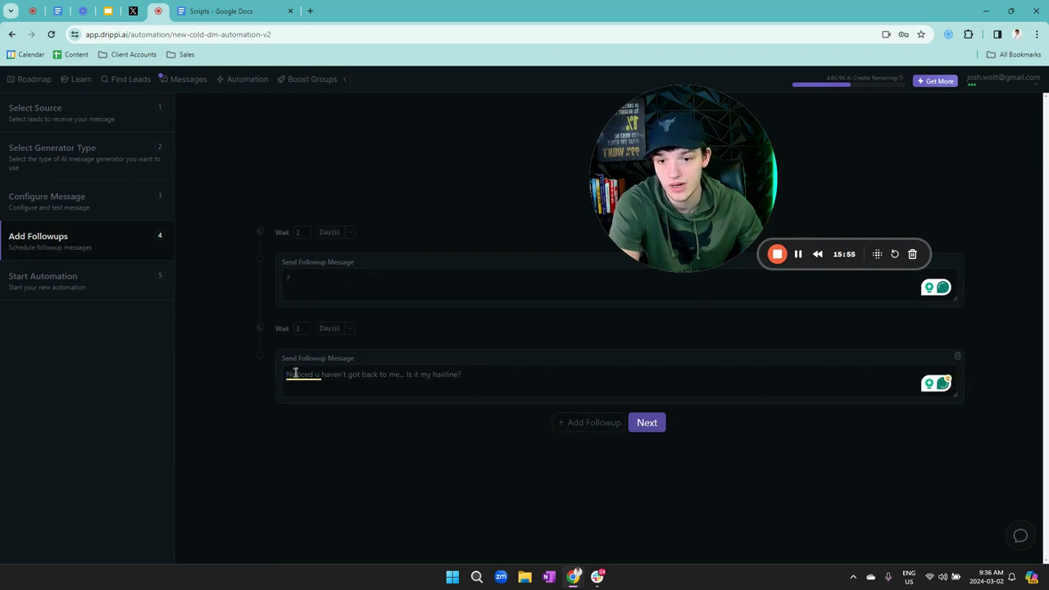
# - Read the second followup message, glance at the start stage and return to the followups
pyautogui.moveTo(461, 374); pyautogui.dragTo(286, 379)
pyautogui.moveTo(461, 370); pyautogui.dragTo(254, 374)
pyautogui.click(422, 428)
pyautogui.moveTo(461, 374); pyautogui.dragTo(491, 370)
pyautogui.click(492, 375)
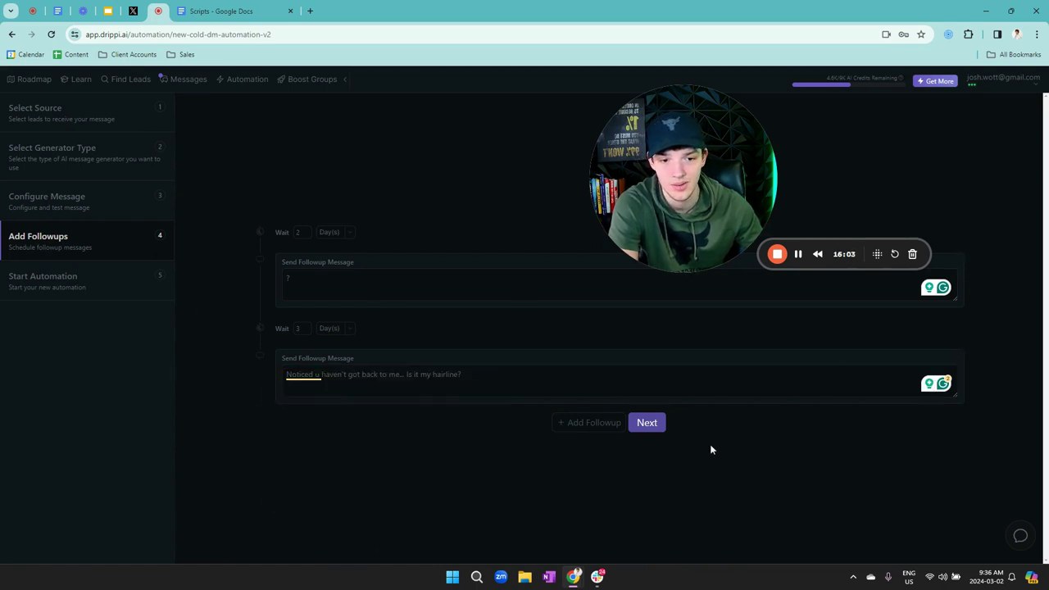
pyautogui.click(70, 289)
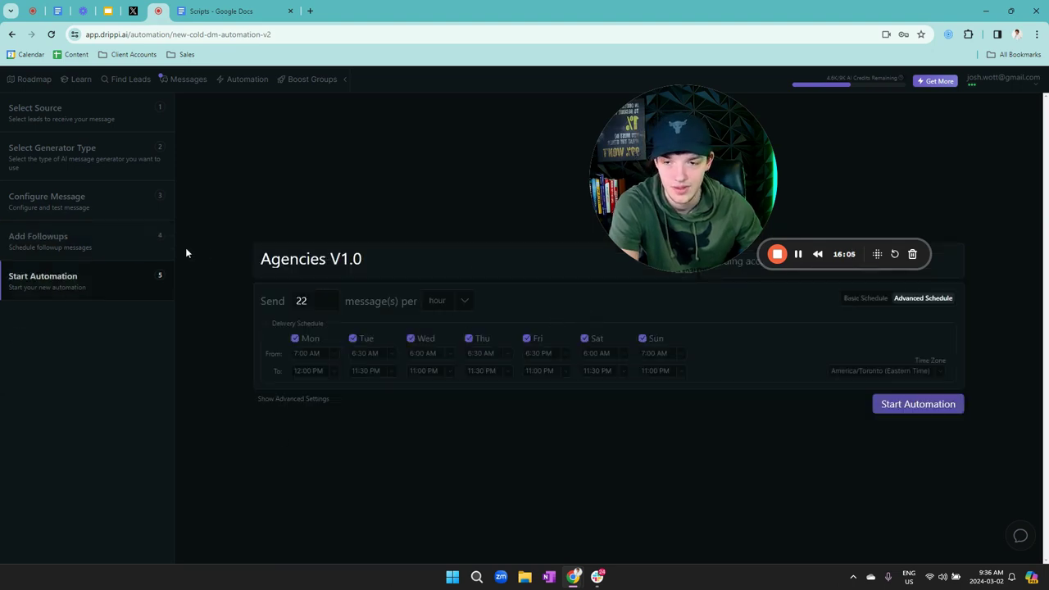
pyautogui.click(140, 245)
pyautogui.moveTo(346, 377); pyautogui.dragTo(292, 375)
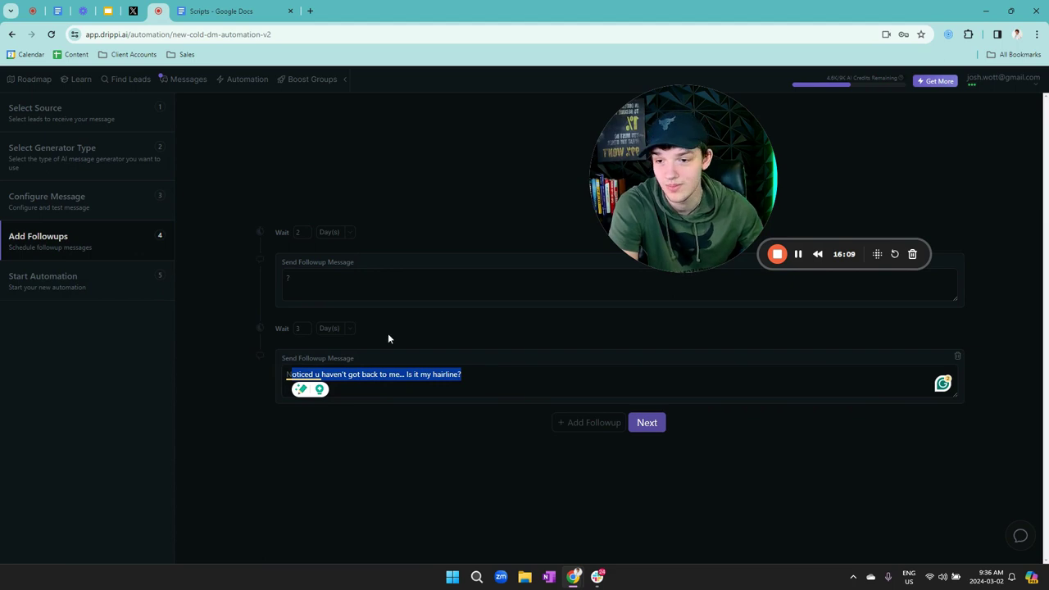
# - Go to the start stage and examine the hourly message limit, the daily delivery hours and the sending account
pyautogui.click(51, 276)
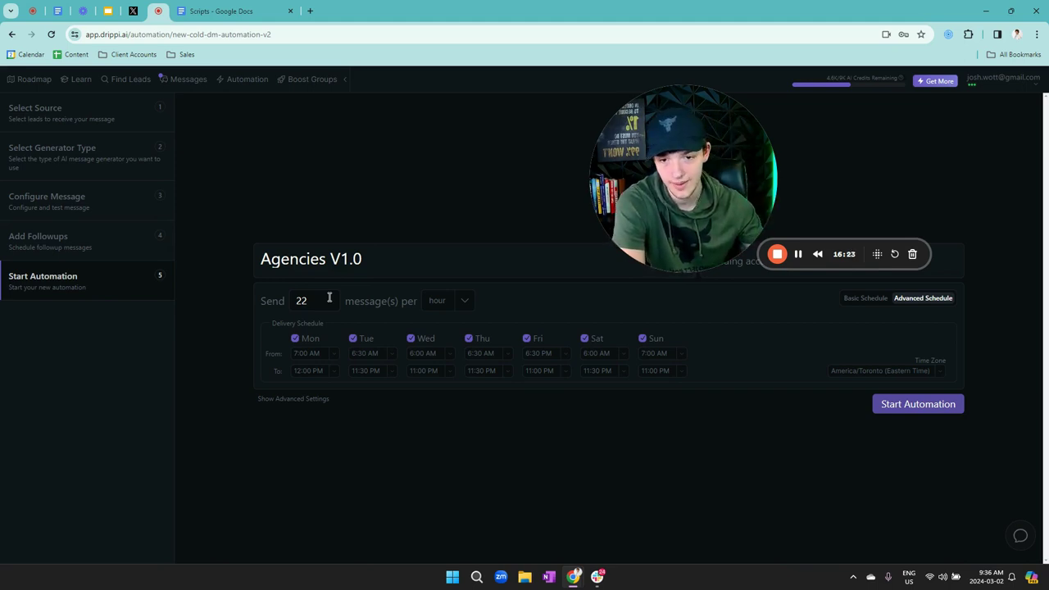
pyautogui.moveTo(327, 300); pyautogui.dragTo(231, 338)
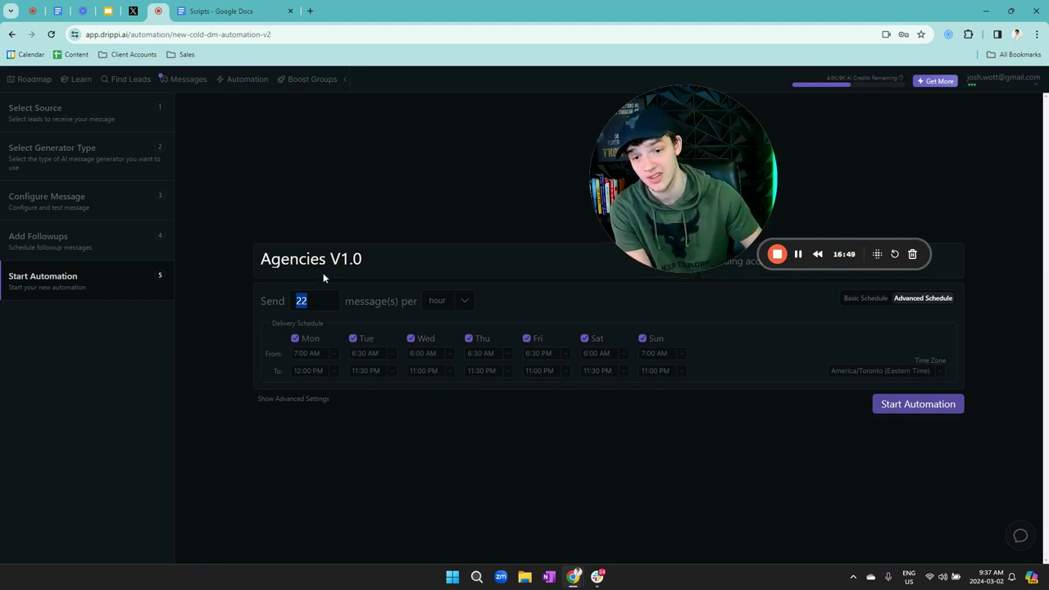
pyautogui.click(327, 303)
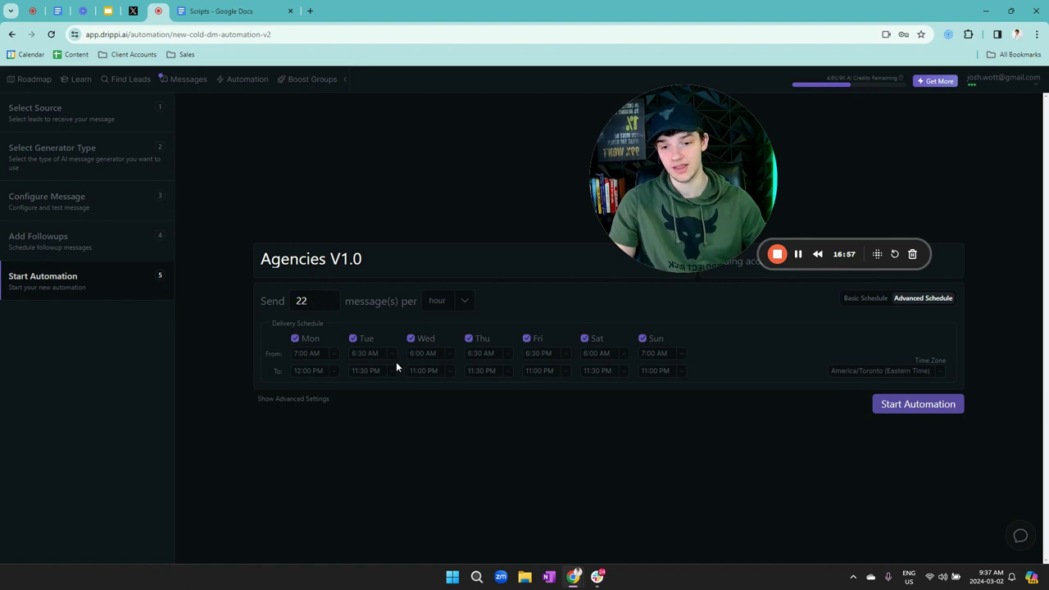
pyautogui.click(300, 354)
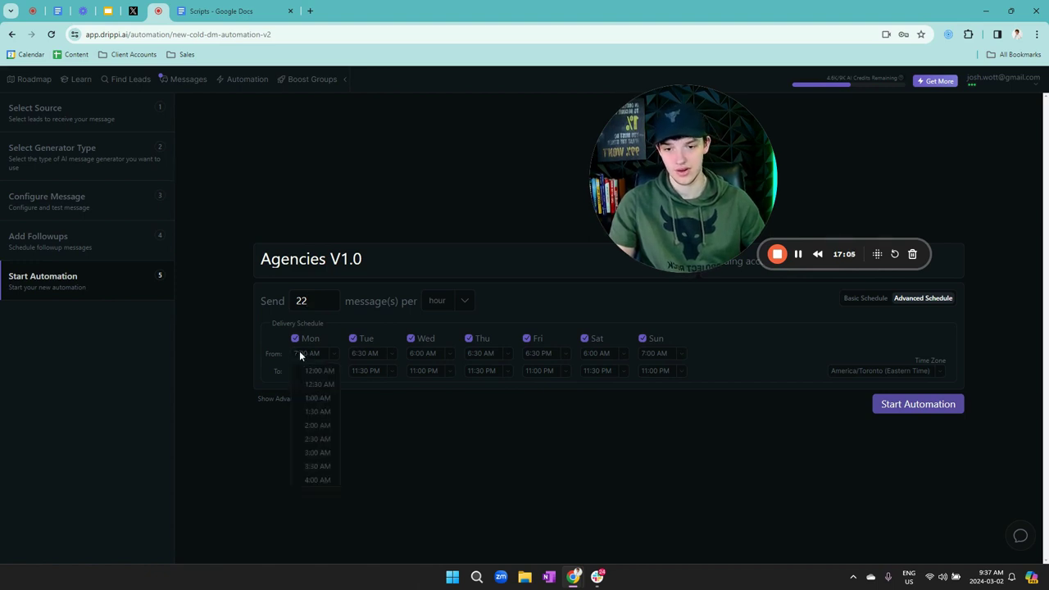
pyautogui.click(393, 385)
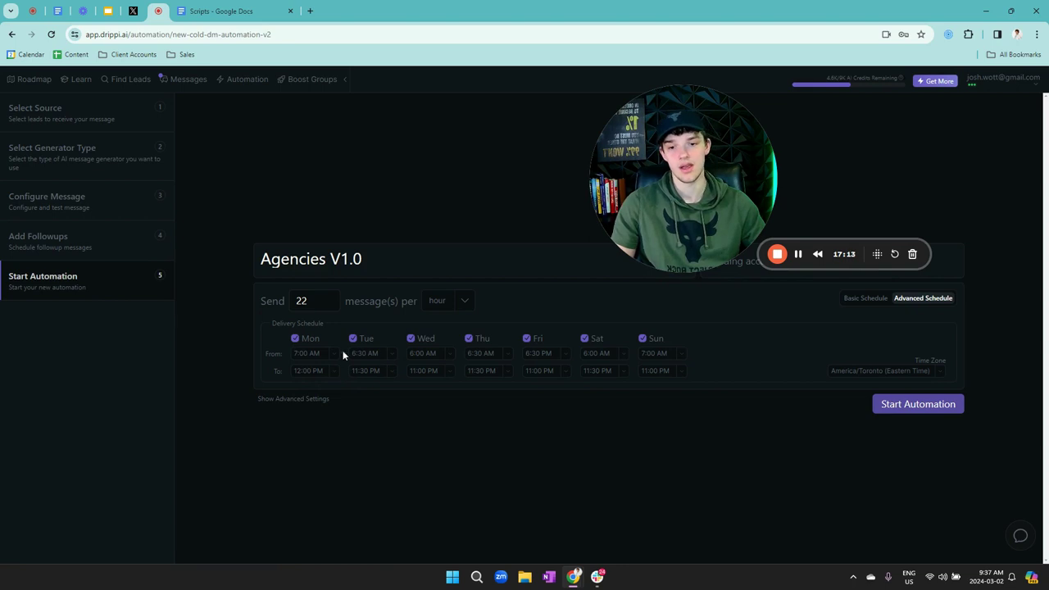
pyautogui.click(305, 353)
pyautogui.click(438, 418)
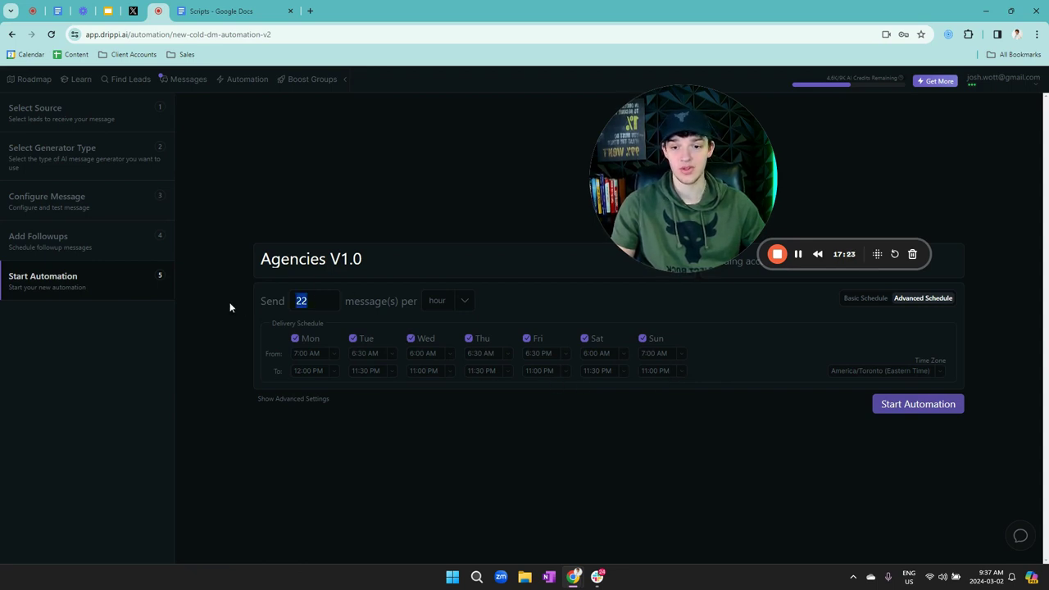
pyautogui.click(351, 487)
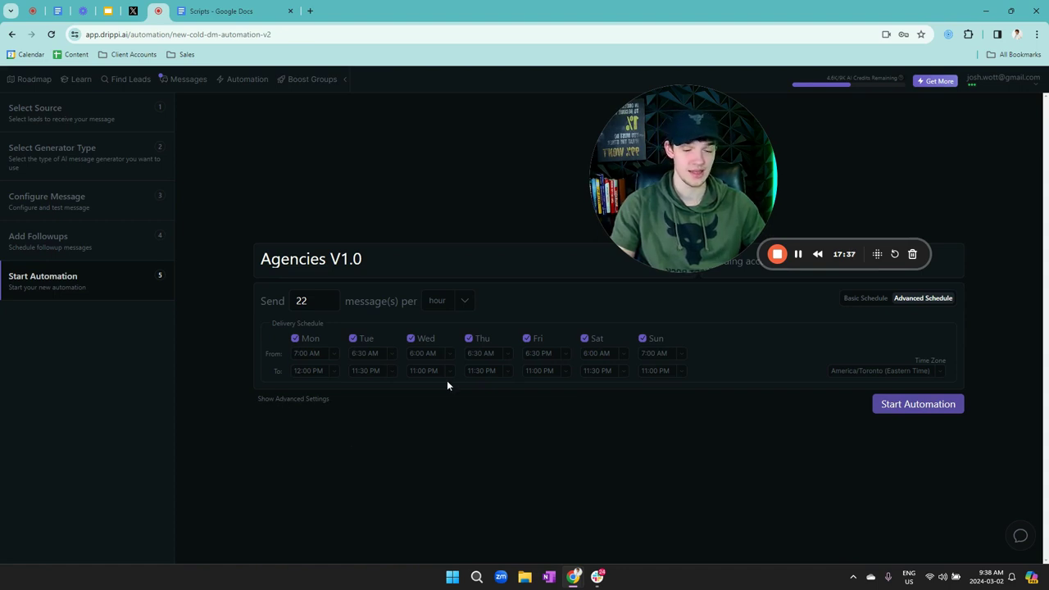
pyautogui.doubleClick(320, 300)
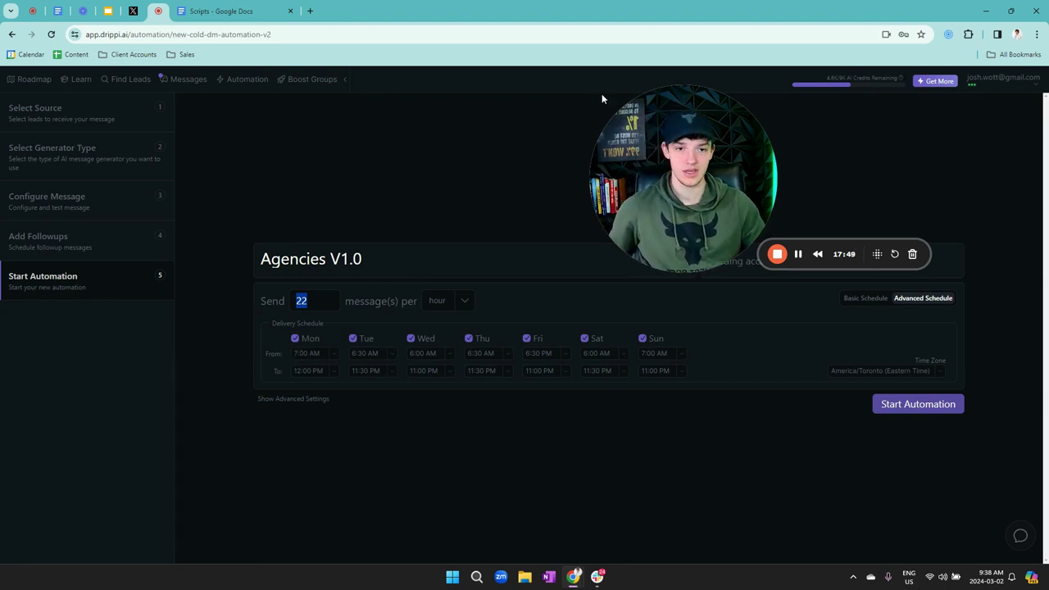
pyautogui.moveTo(679, 155); pyautogui.dragTo(412, 469)
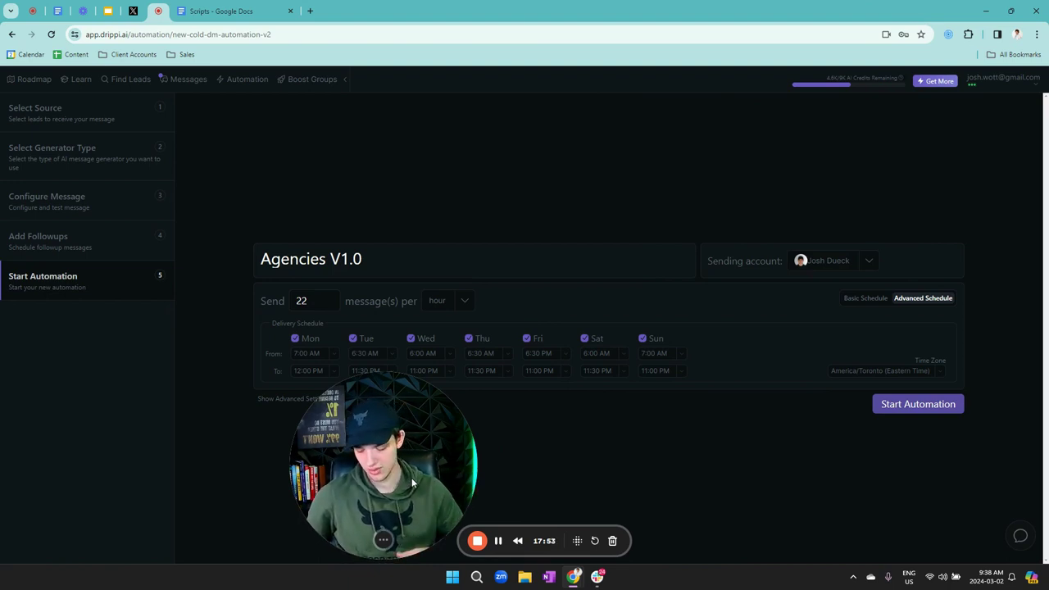
pyautogui.moveTo(411, 477); pyautogui.dragTo(533, 120)
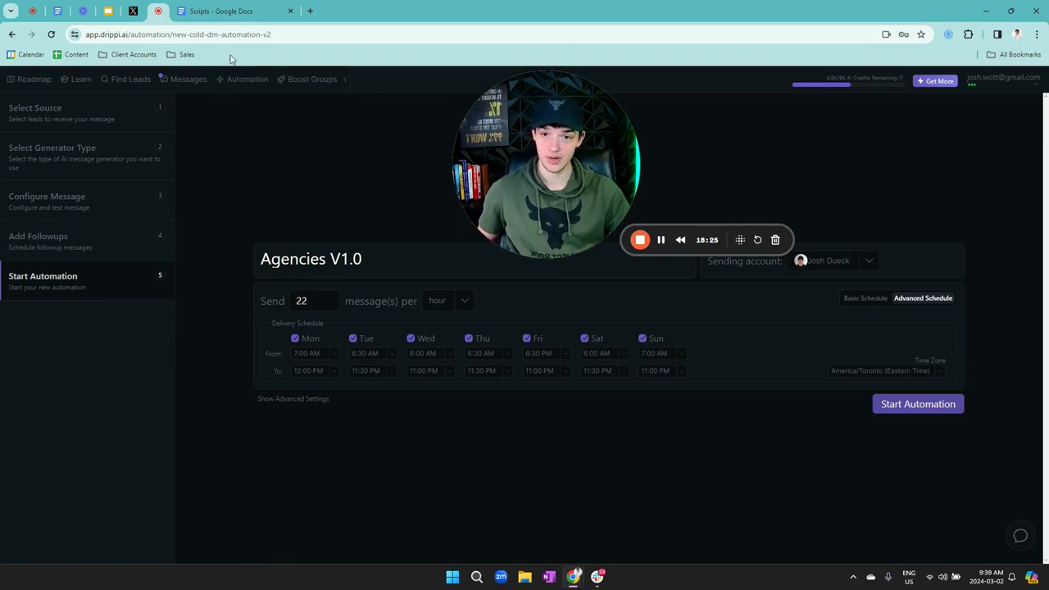
# - Switch to the Scripts document in Google Docs and look through the initiation, befriend, pitch and follow-up messages
pyautogui.click(246, 10)
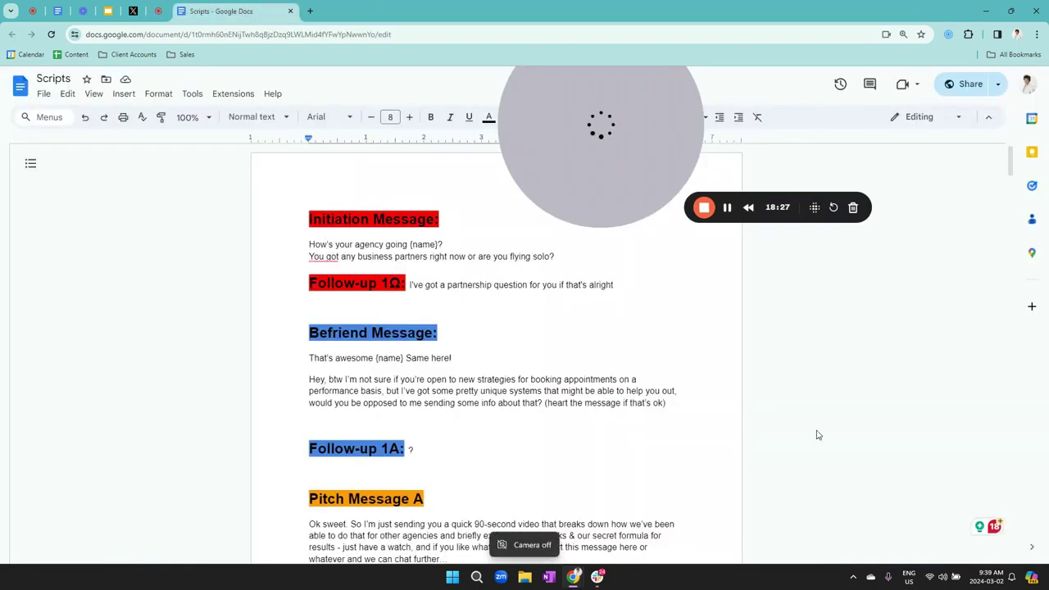
pyautogui.moveTo(601, 132); pyautogui.dragTo(841, 236)
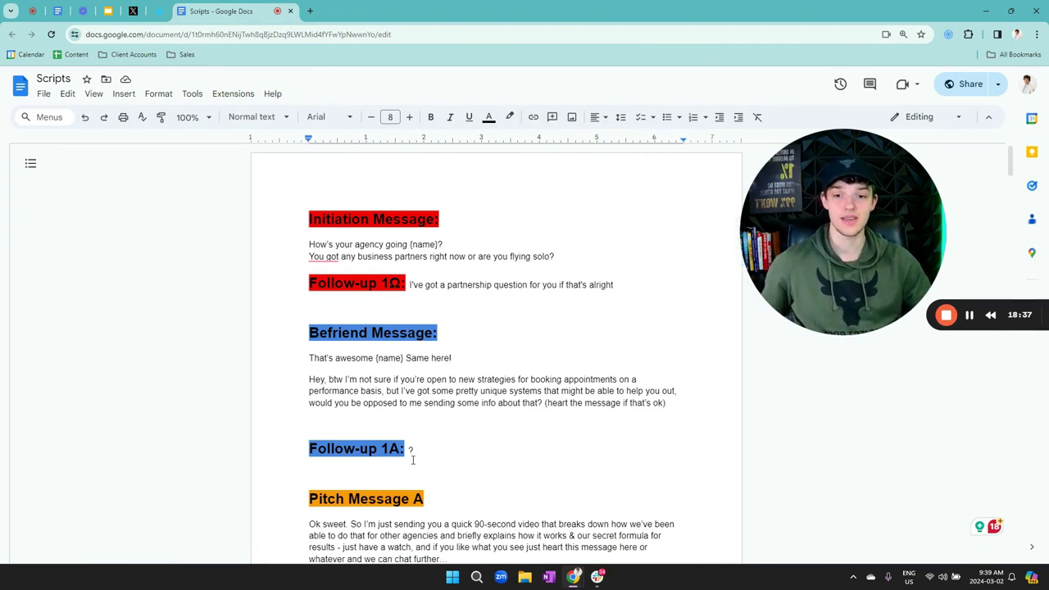
pyautogui.moveTo(347, 390); pyautogui.dragTo(498, 402)
pyautogui.scroll(-3, 492, 369)
pyautogui.moveTo(323, 250); pyautogui.dragTo(311, 371)
pyautogui.scroll(-20, 448, 414)
pyautogui.scroll(-5, 459, 314)
pyautogui.moveTo(309, 152); pyautogui.dragTo(398, 210)
pyautogui.scroll(-8, 516, 333)
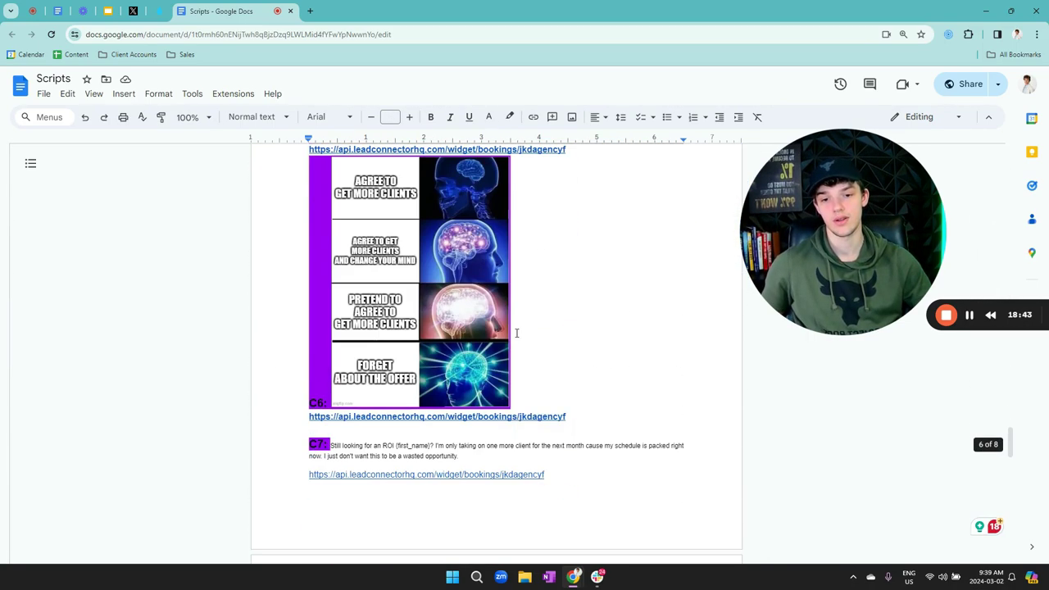
pyautogui.scroll(20, 773, 456)
pyautogui.scroll(15, 447, 414)
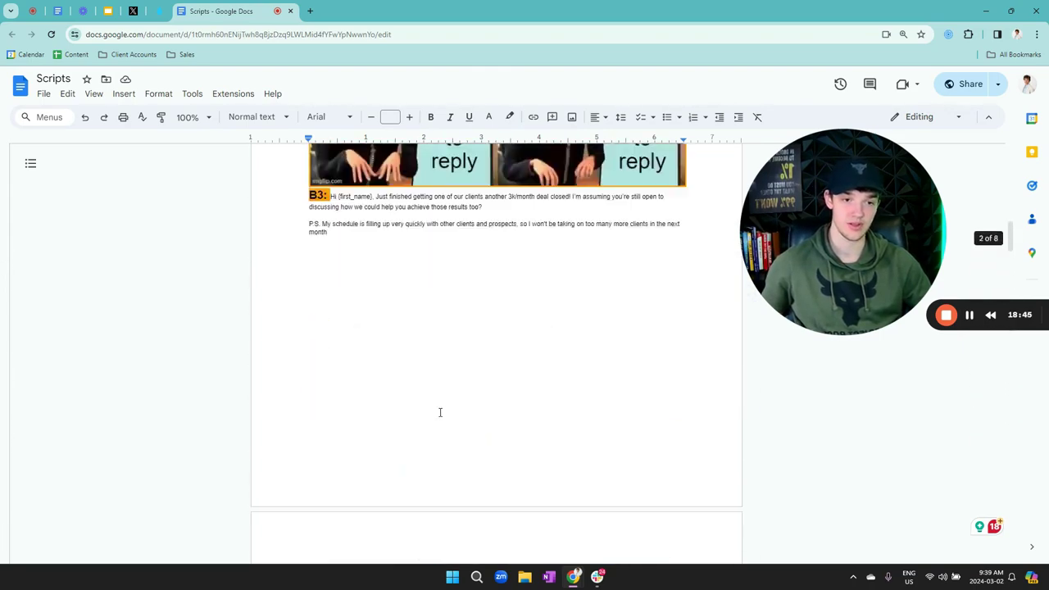
# - Return to the start of the Scripts document and examine the two-line initiation message, highlighting its text while reading
pyautogui.moveTo(324, 255)
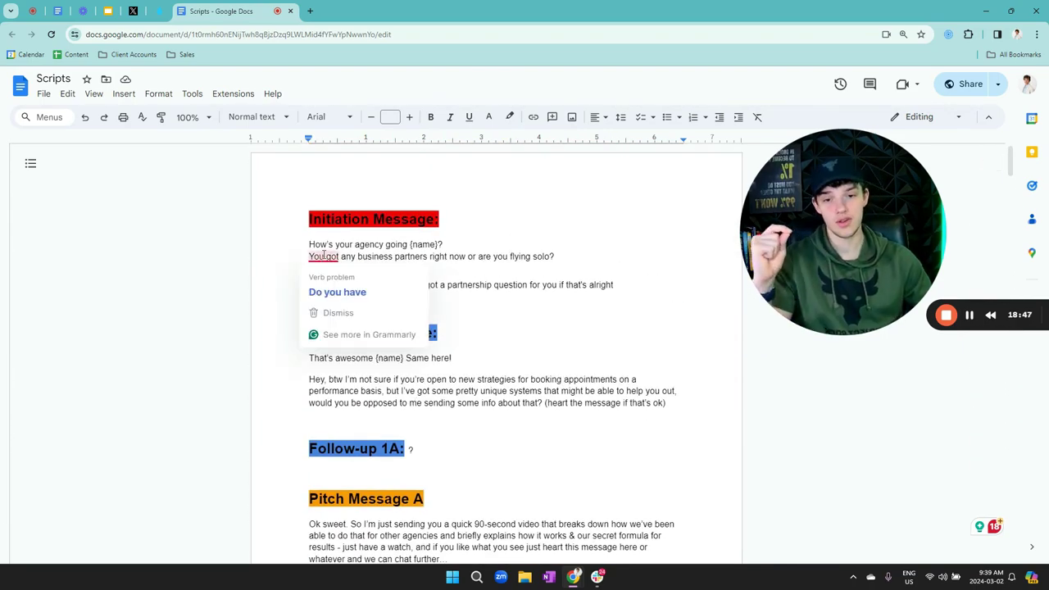
pyautogui.click(573, 261)
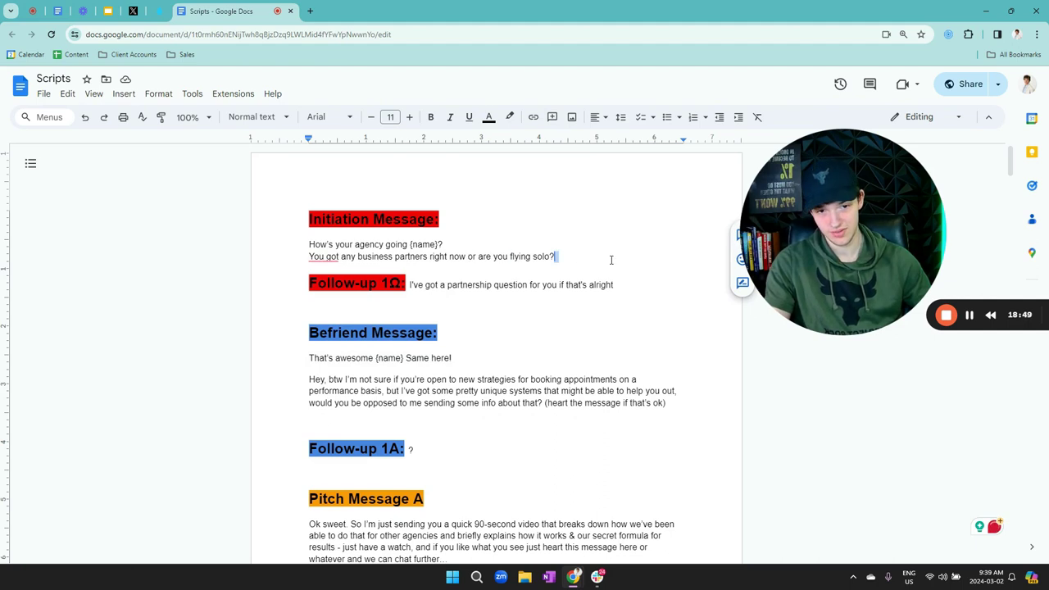
pyautogui.moveTo(568, 256); pyautogui.dragTo(296, 241)
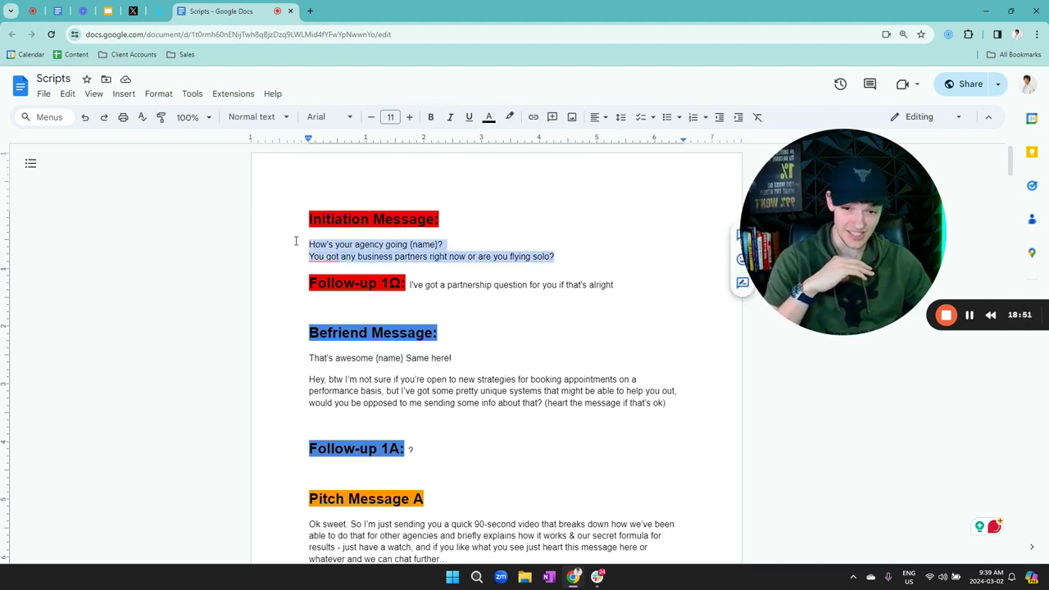
pyautogui.click(299, 237)
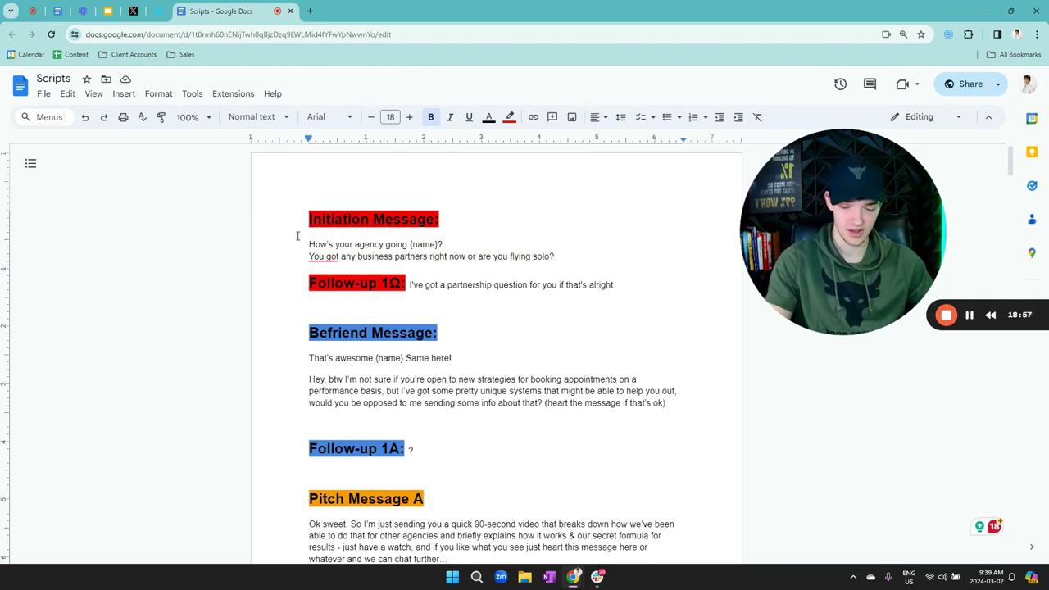
pyautogui.moveTo(311, 244)
pyautogui.mouseDown()
pyautogui.moveTo(435, 256)
pyautogui.moveTo(438, 244)
pyautogui.moveTo(204, 241)
pyautogui.moveTo(246, 257)
pyautogui.moveTo(295, 246)
pyautogui.moveTo(606, 284)
pyautogui.moveTo(644, 257)
pyautogui.moveTo(312, 268)
pyautogui.moveTo(297, 249)
pyautogui.mouseUp()
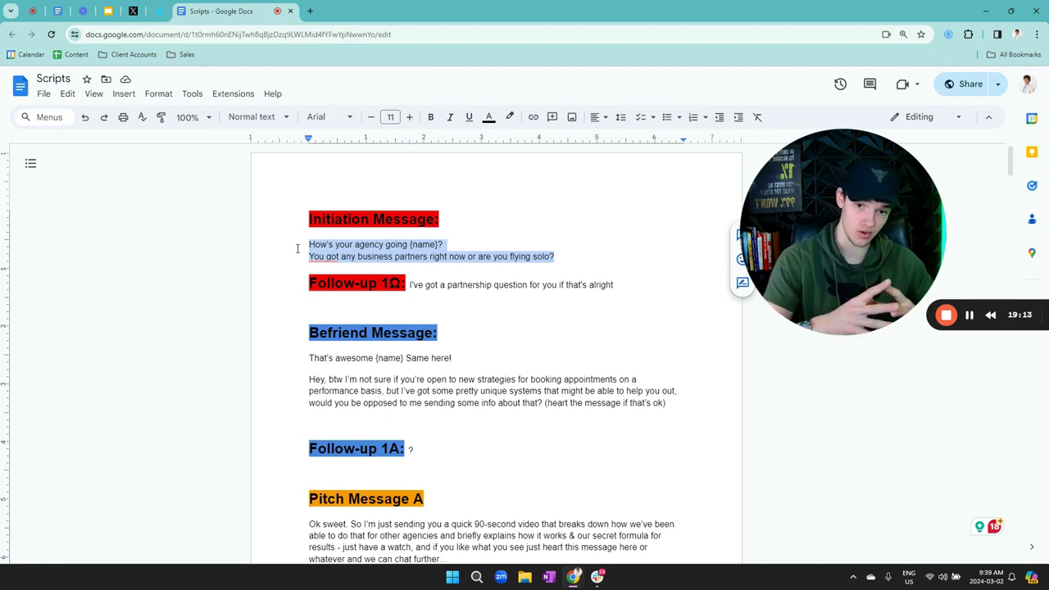
pyautogui.moveTo(297, 249)
pyautogui.mouseDown()
pyautogui.moveTo(536, 270)
pyautogui.moveTo(566, 257)
pyautogui.moveTo(294, 263)
pyautogui.mouseUp()
pyautogui.click(299, 258)
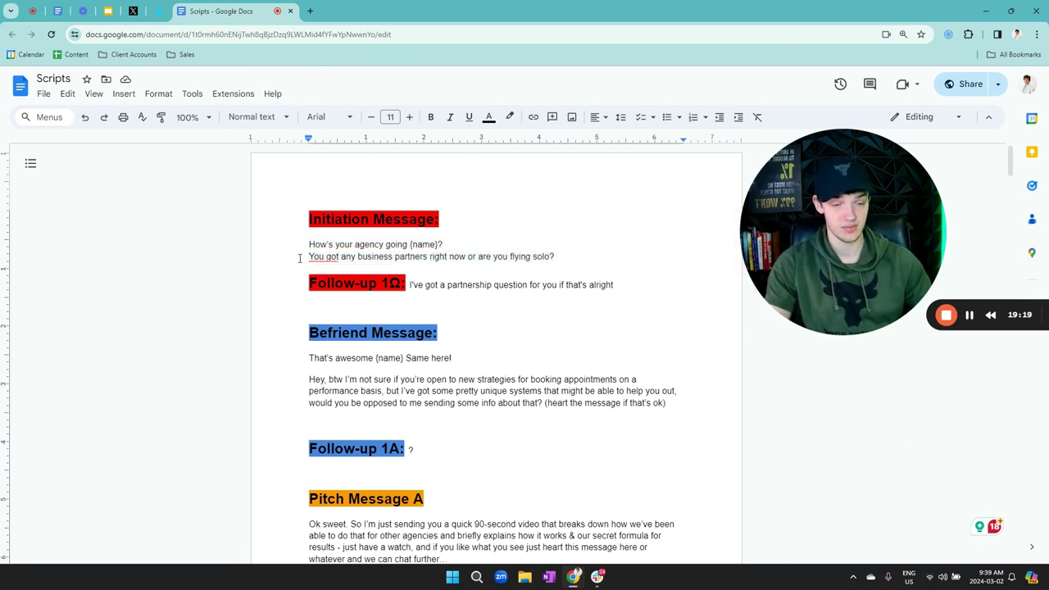
pyautogui.moveTo(286, 244); pyautogui.dragTo(498, 257)
pyautogui.click(396, 244)
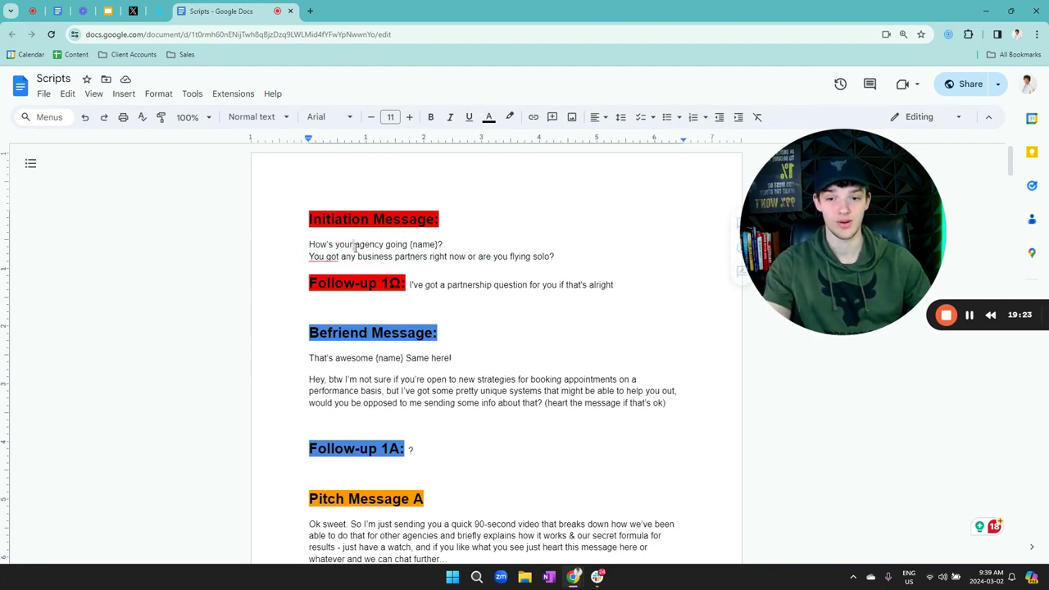